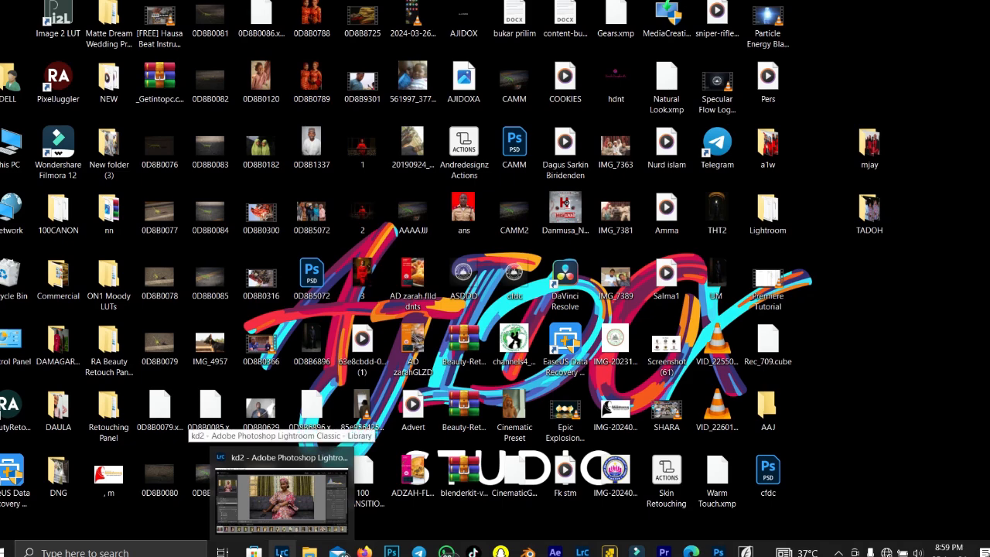
# - Switch to Lightroom Classic, maximize its window and start a photo import
pyautogui.click(281, 495)
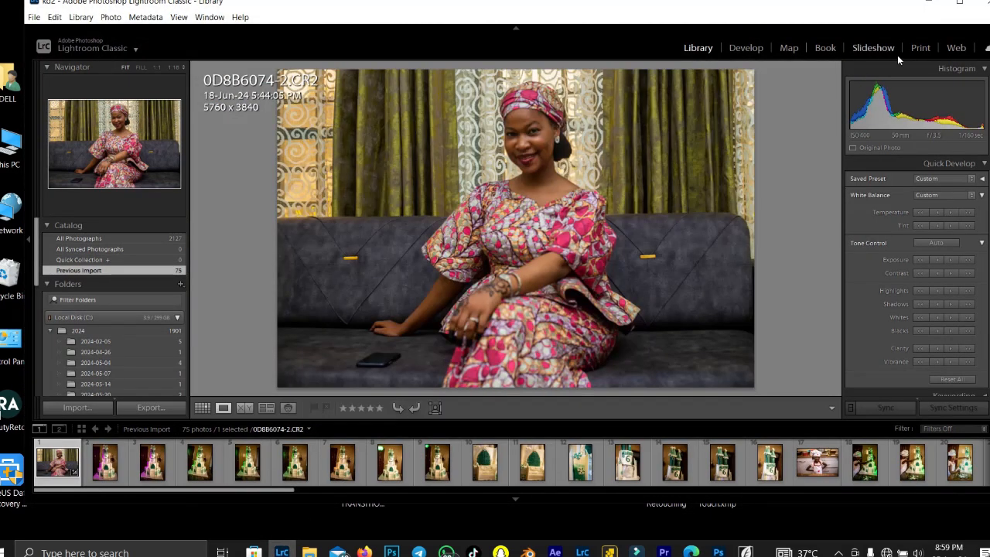
pyautogui.click(959, 3)
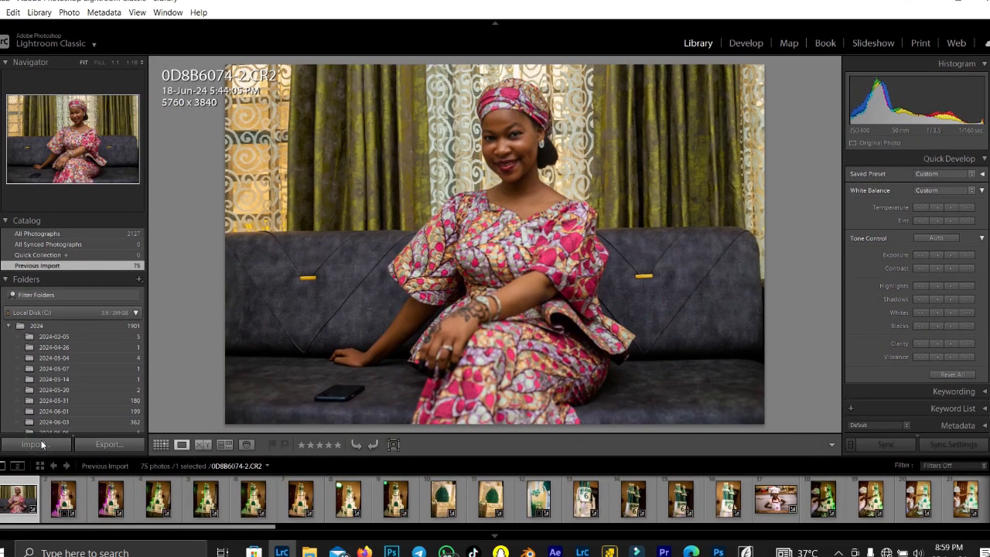
pyautogui.click(42, 444)
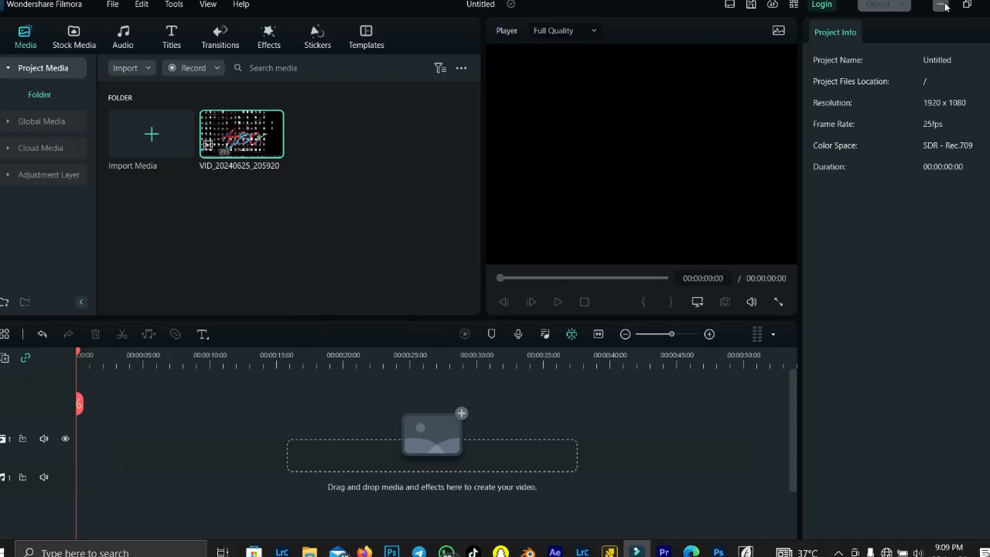
# - Return to Lightroom Classic and set the baby photo's Highlights to -100, Exposure to -1.14 and Contrast to +23
pyautogui.click(942, 5)
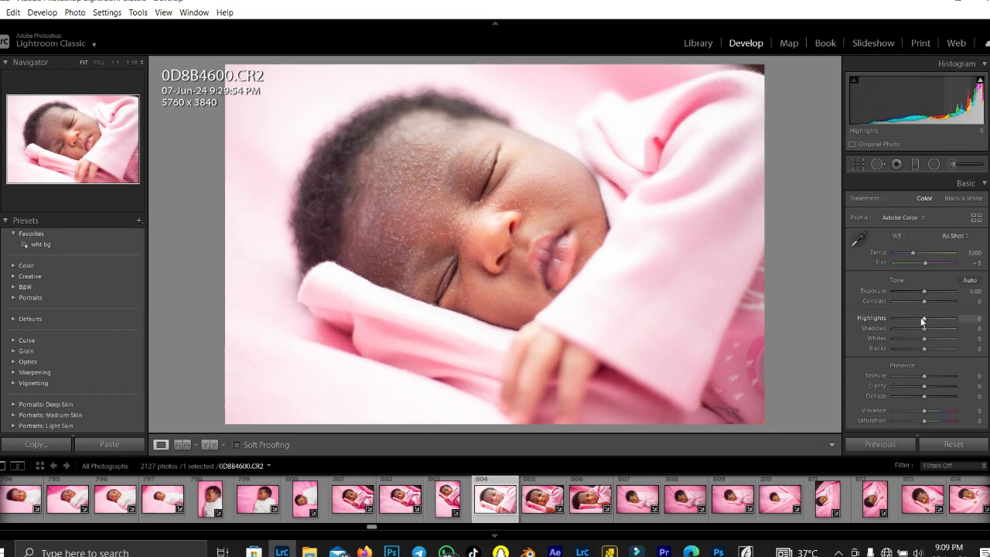
pyautogui.moveTo(921, 318); pyautogui.dragTo(886, 321)
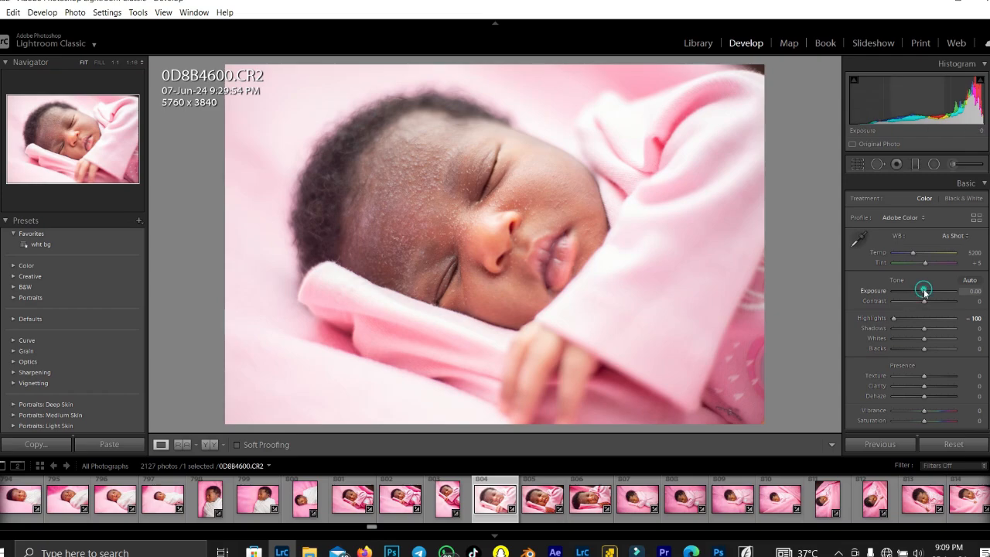
pyautogui.moveTo(924, 290); pyautogui.dragTo(917, 288)
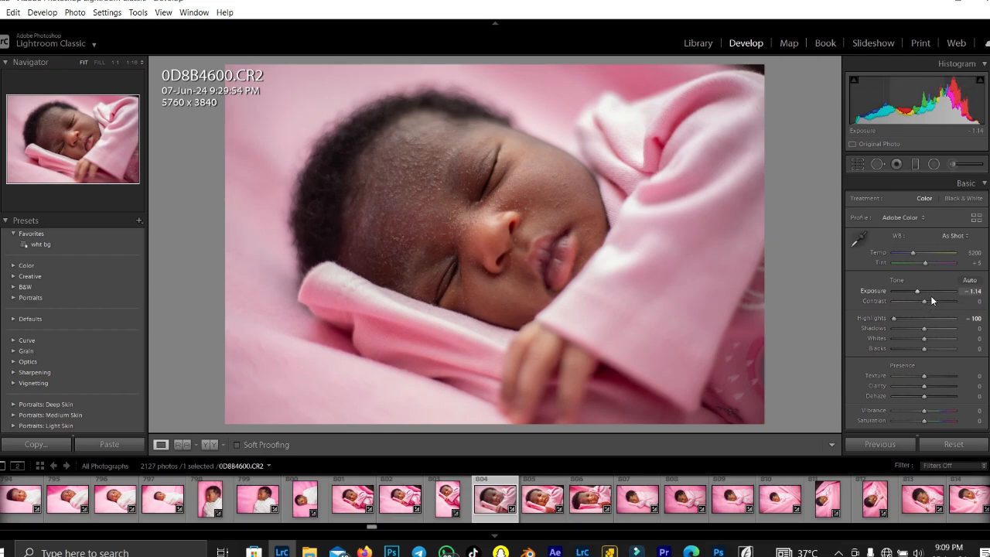
pyautogui.click(932, 300)
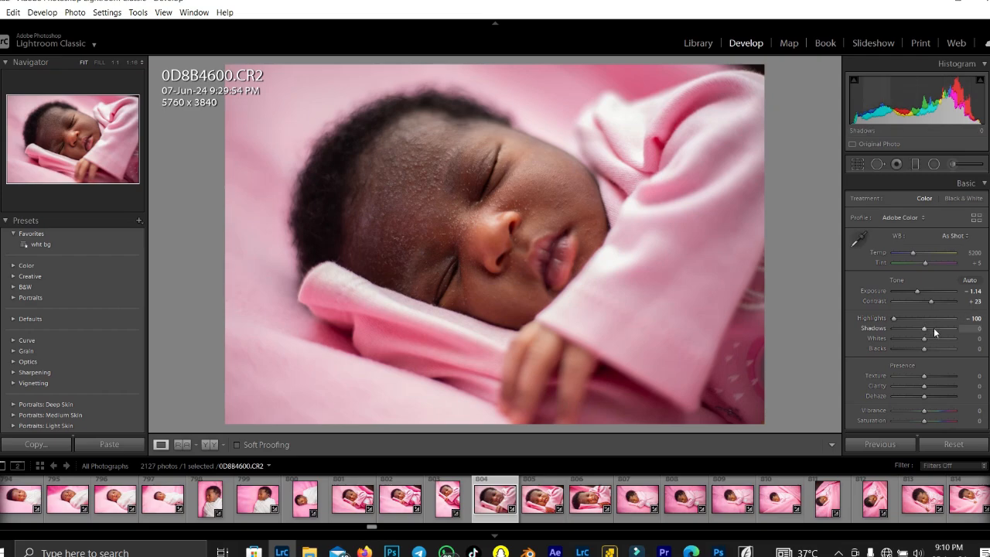
# - Set the photo's Shadows to +46, Whites to -33 and Blacks to -25
pyautogui.moveTo(936, 331); pyautogui.dragTo(939, 332)
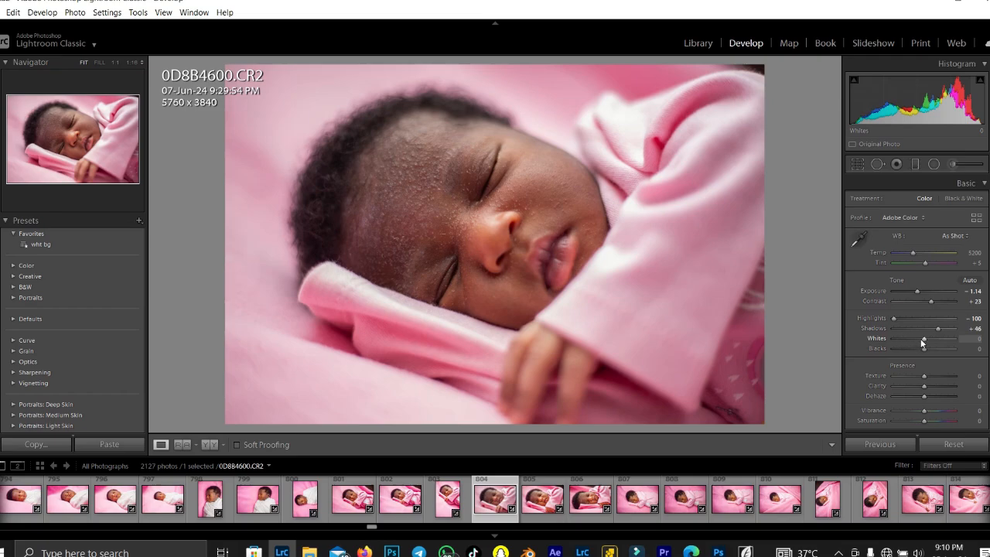
pyautogui.moveTo(923, 340); pyautogui.dragTo(967, 342)
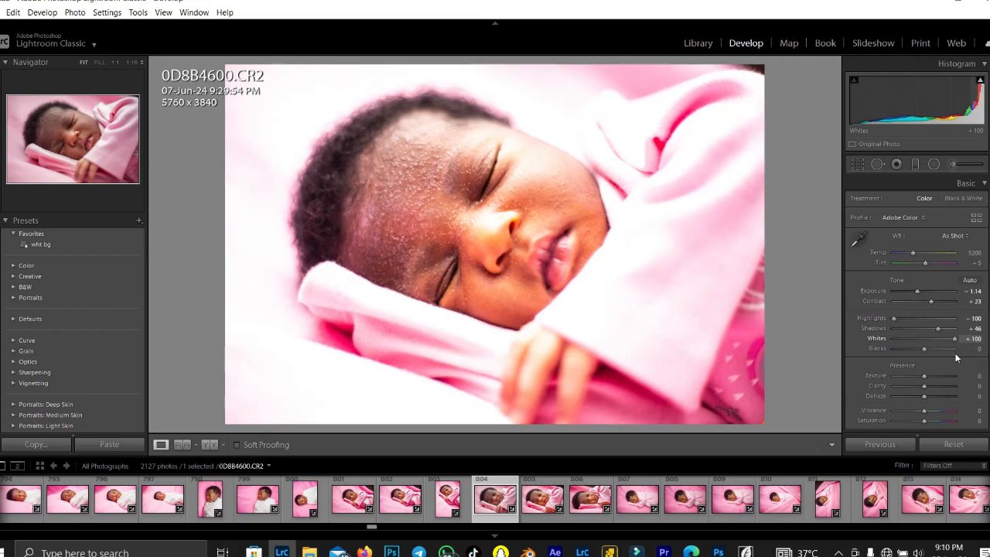
pyautogui.moveTo(953, 340); pyautogui.dragTo(911, 363)
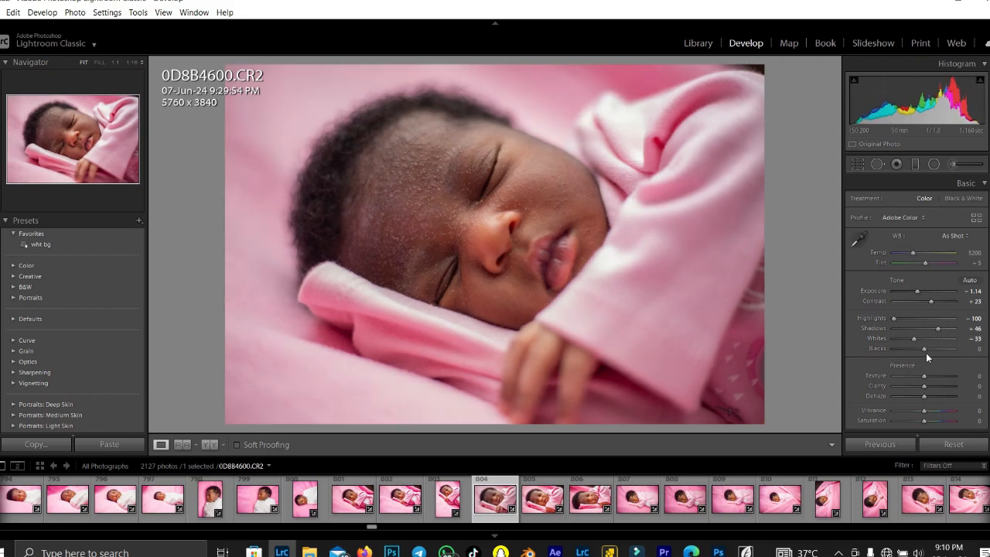
pyautogui.moveTo(917, 349); pyautogui.dragTo(965, 351)
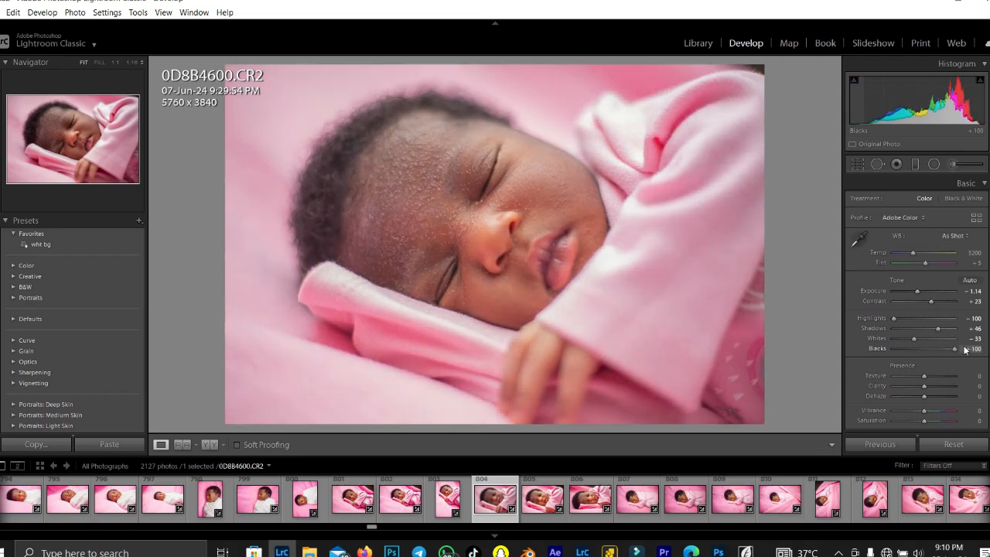
pyautogui.moveTo(962, 350); pyautogui.dragTo(918, 356)
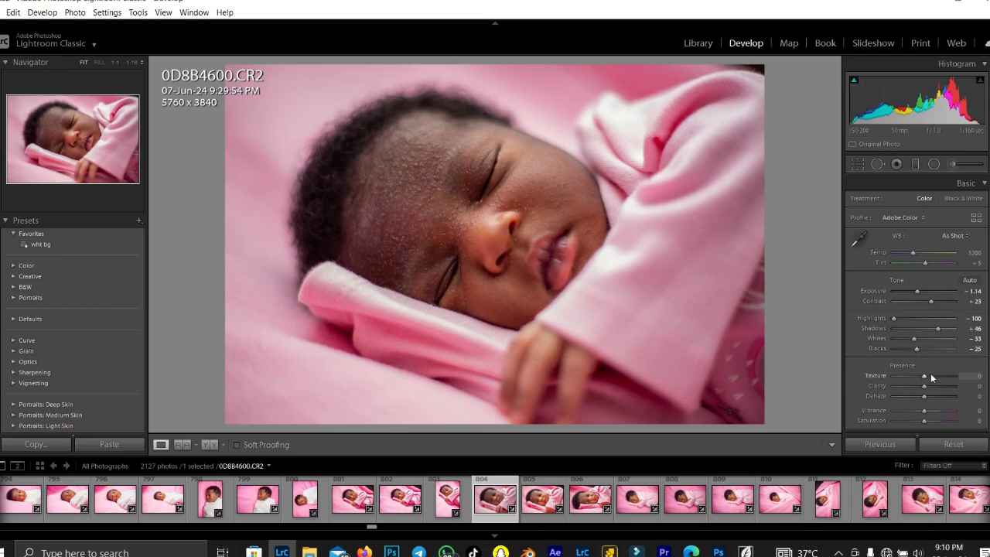
# - Try low and high Texture amounts on the baby photo and settle on +18
pyautogui.click(931, 376)
pyautogui.click(932, 377)
pyautogui.moveTo(902, 379); pyautogui.dragTo(891, 379)
pyautogui.moveTo(887, 377); pyautogui.dragTo(965, 379)
pyautogui.moveTo(929, 371); pyautogui.dragTo(926, 373)
pyautogui.click(930, 376)
# - Compare the extremes of Clarity, set it to +25, and set Dehaze to +9
pyautogui.moveTo(943, 386); pyautogui.dragTo(978, 385)
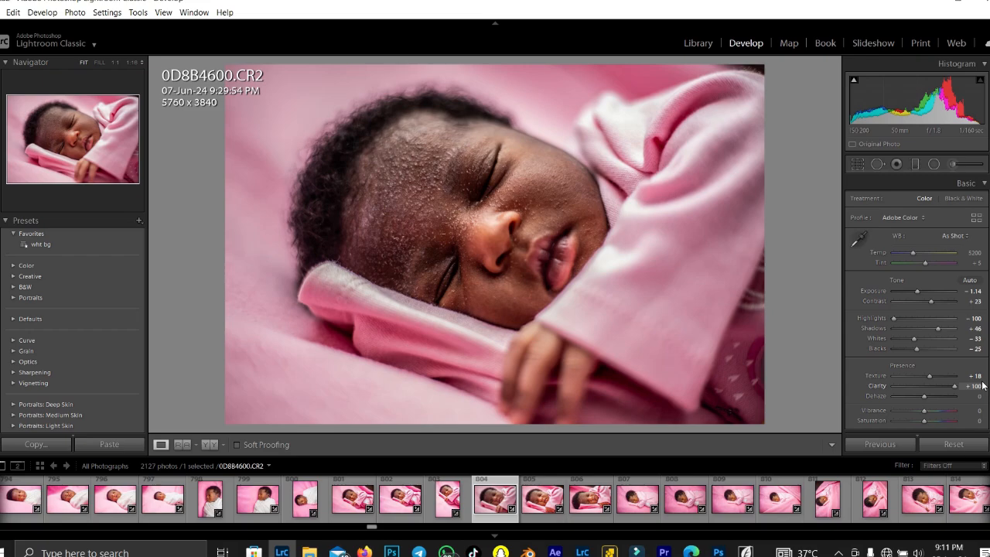
pyautogui.moveTo(982, 385); pyautogui.dragTo(860, 387)
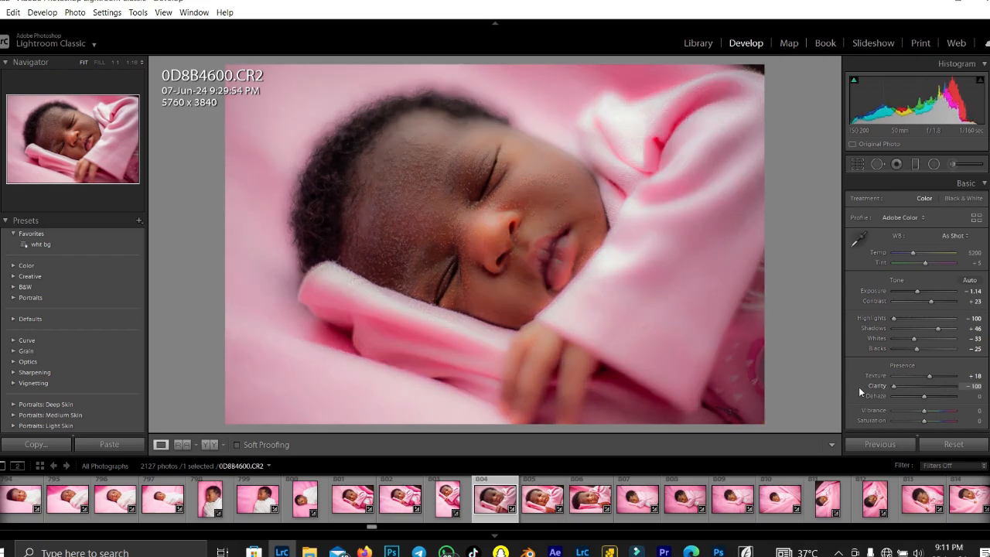
pyautogui.moveTo(858, 387); pyautogui.dragTo(935, 384)
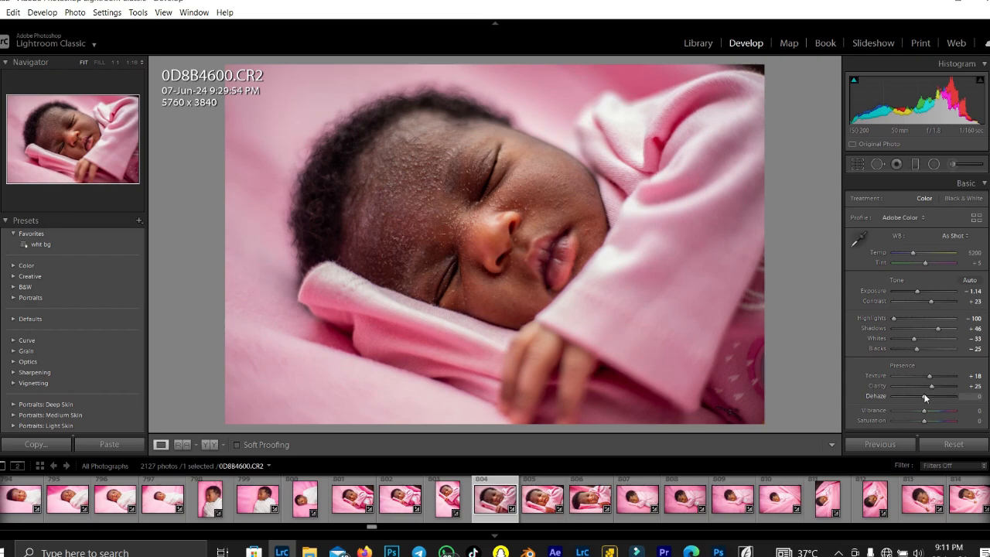
pyautogui.moveTo(925, 397); pyautogui.dragTo(887, 393)
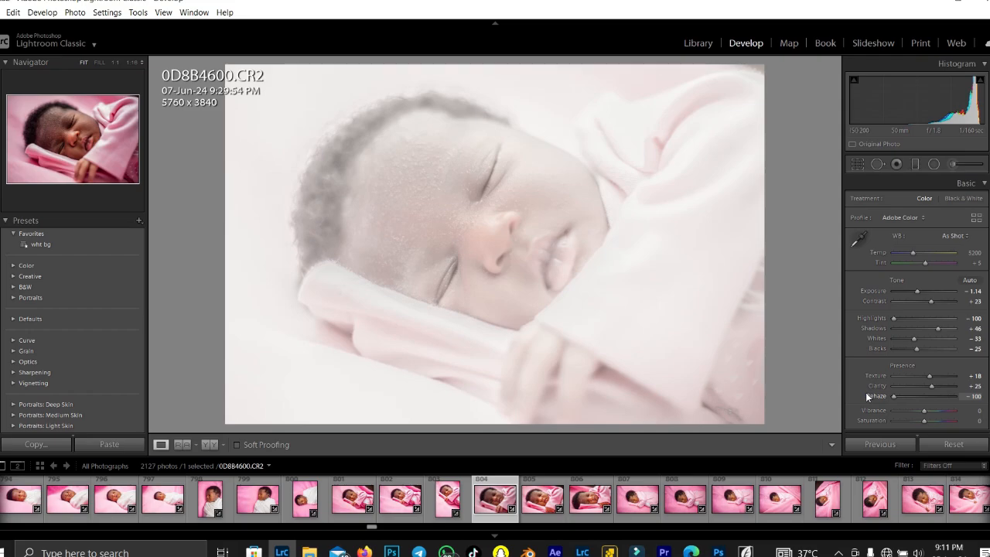
pyautogui.moveTo(866, 392); pyautogui.dragTo(927, 400)
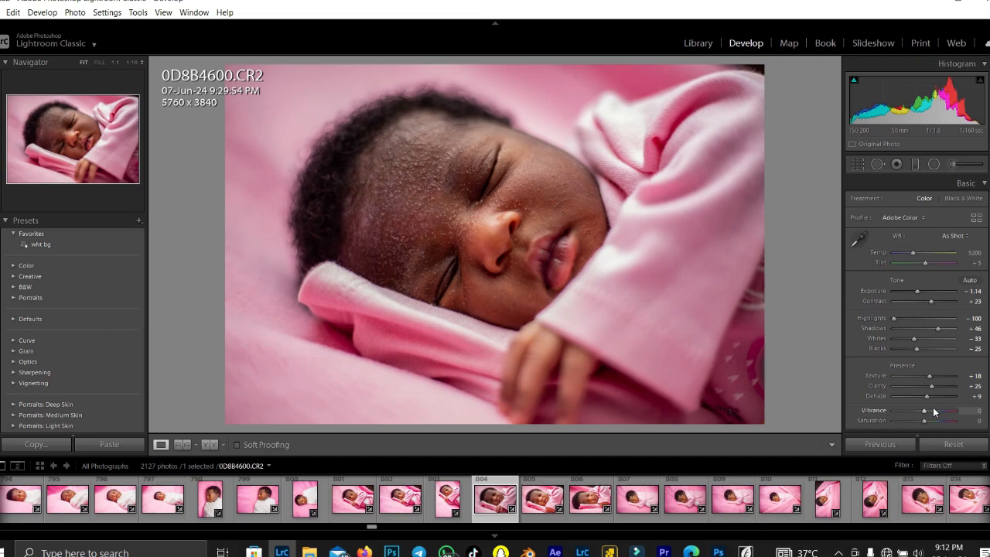
# - Compare very low and full Vibrance on the photo, and set it to +28
pyautogui.click(934, 411)
pyautogui.moveTo(933, 411); pyautogui.dragTo(896, 416)
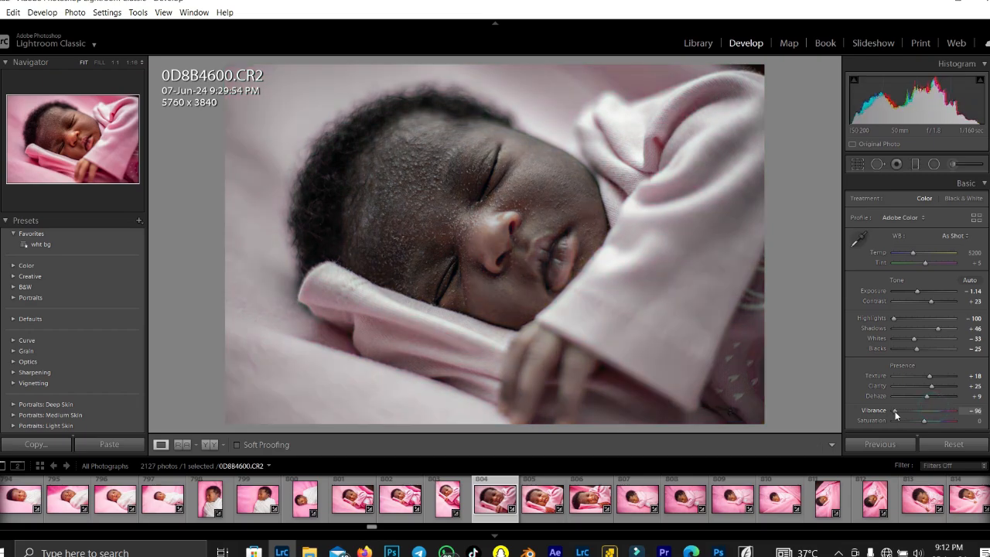
pyautogui.moveTo(894, 410); pyautogui.dragTo(964, 416)
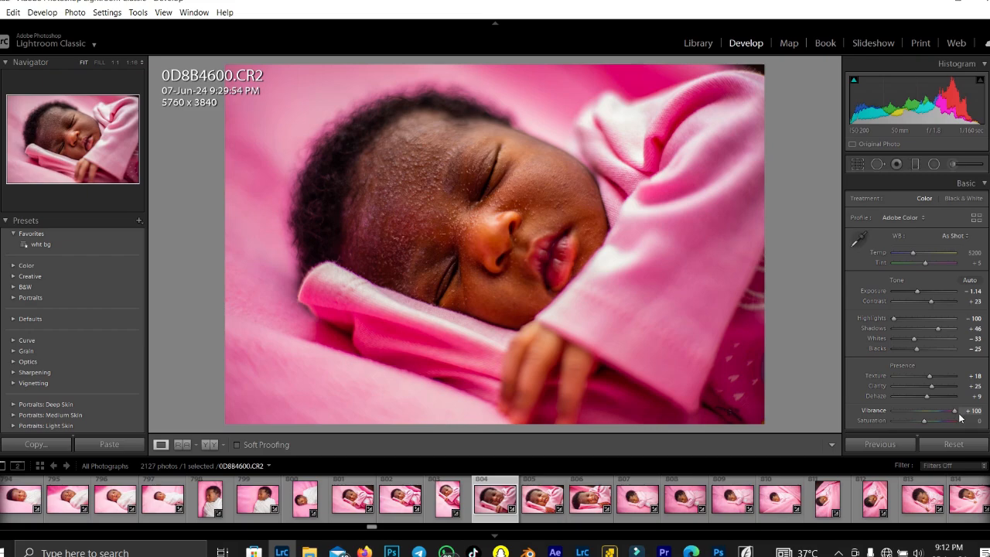
pyautogui.moveTo(961, 418); pyautogui.dragTo(933, 423)
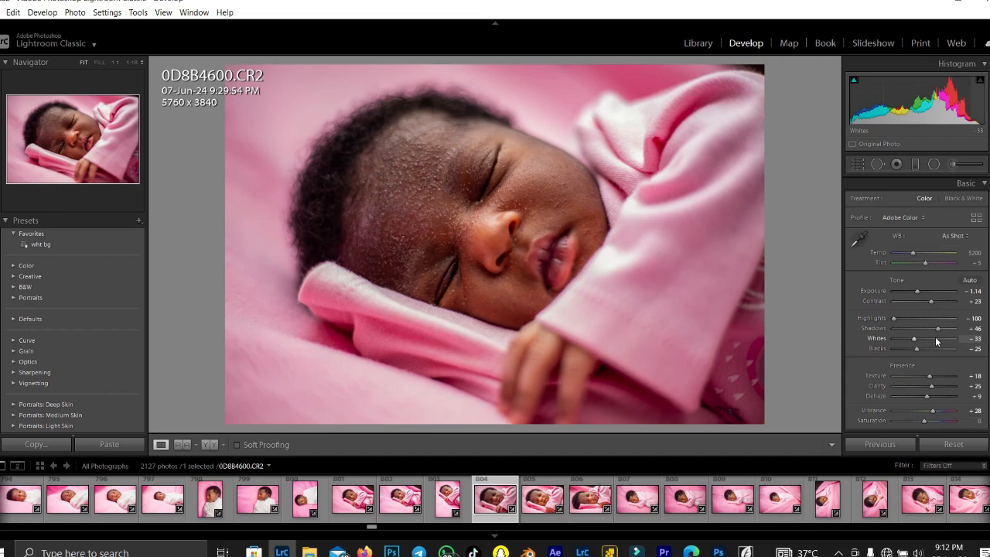
# - Collapse the Tone Curve section and set the overall Saturation to +5 after comparing both extremes
pyautogui.scroll(-5, 936, 341)
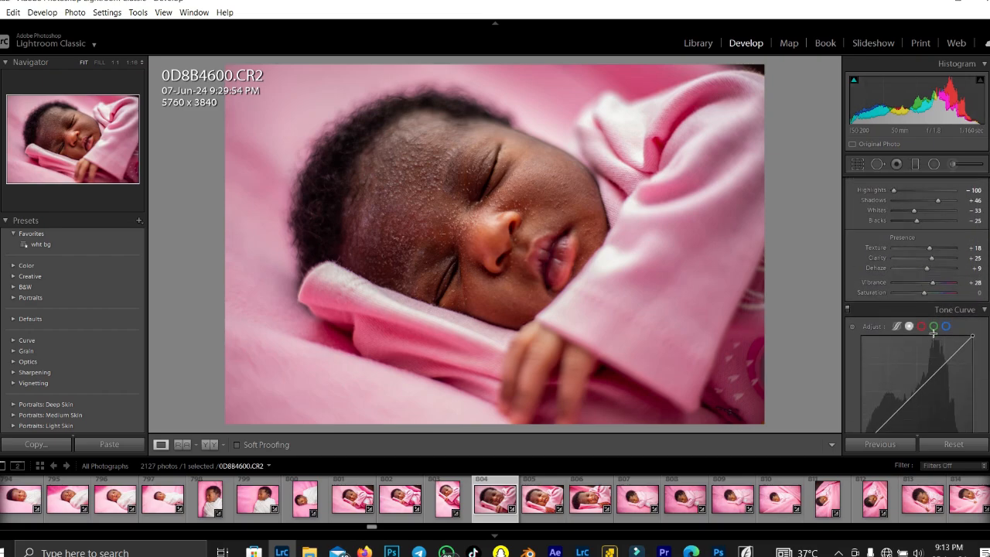
pyautogui.click(981, 311)
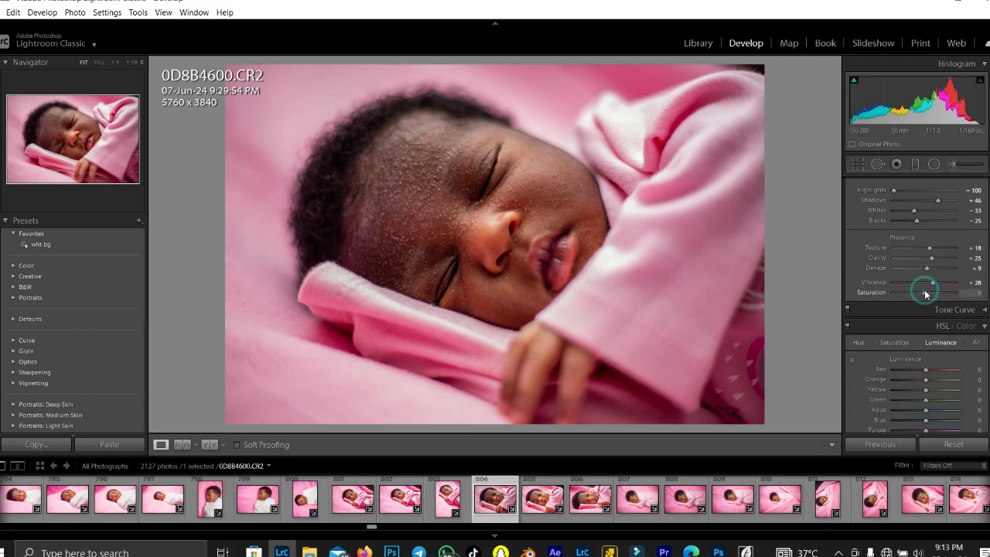
pyautogui.moveTo(926, 292); pyautogui.dragTo(956, 296)
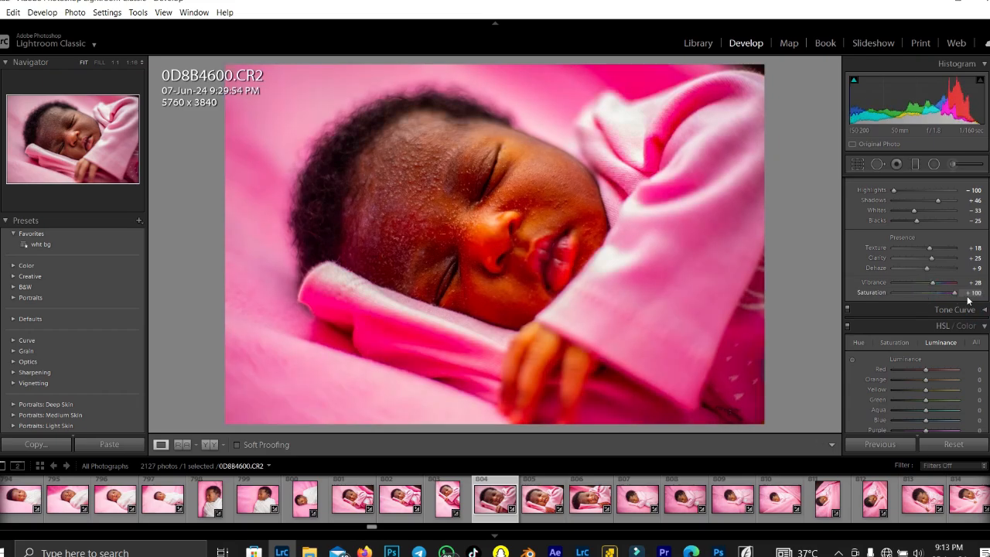
pyautogui.moveTo(957, 296); pyautogui.dragTo(899, 301)
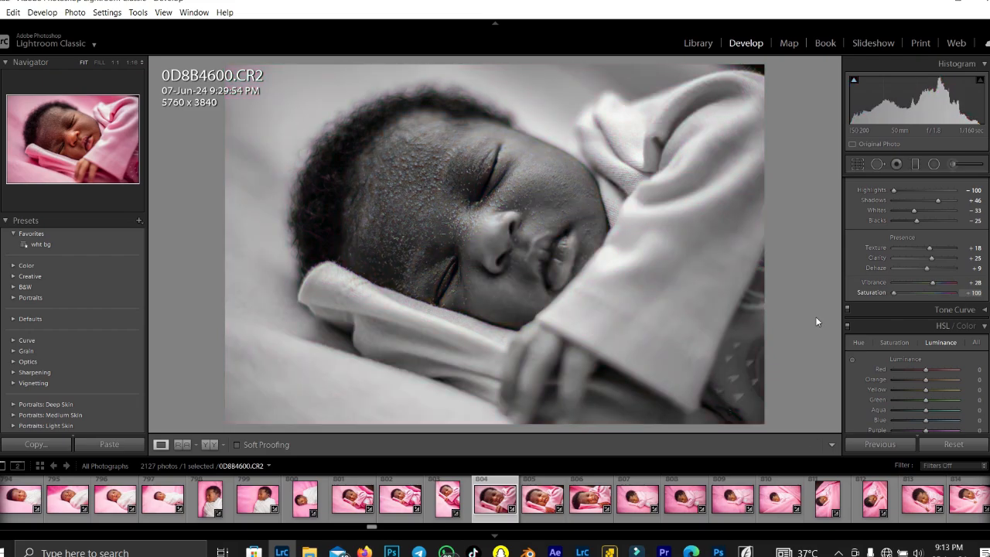
pyautogui.moveTo(893, 293); pyautogui.dragTo(926, 344)
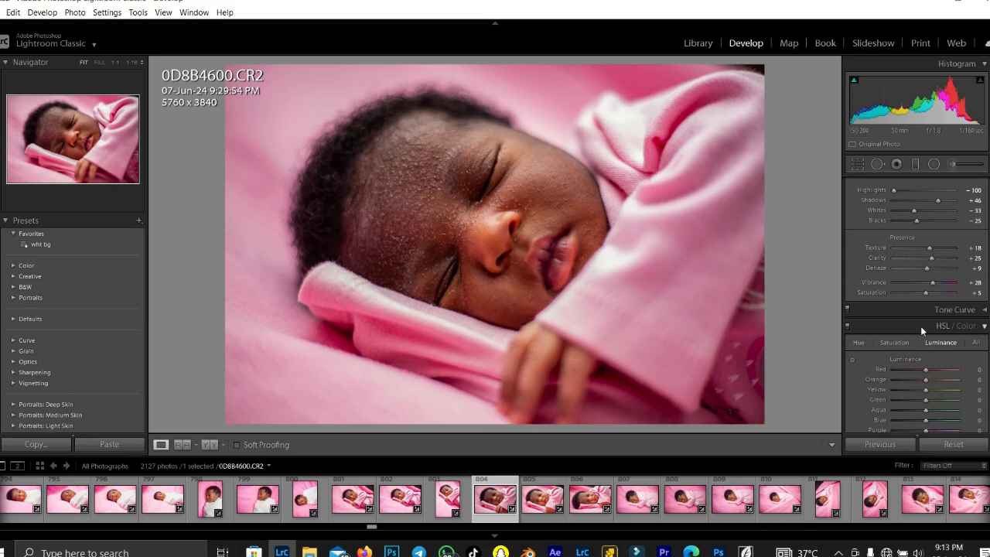
# - Show the HSL Saturation adjustments, compare the photo without red, and set the Red saturation to +10
pyautogui.scroll(-3, 941, 330)
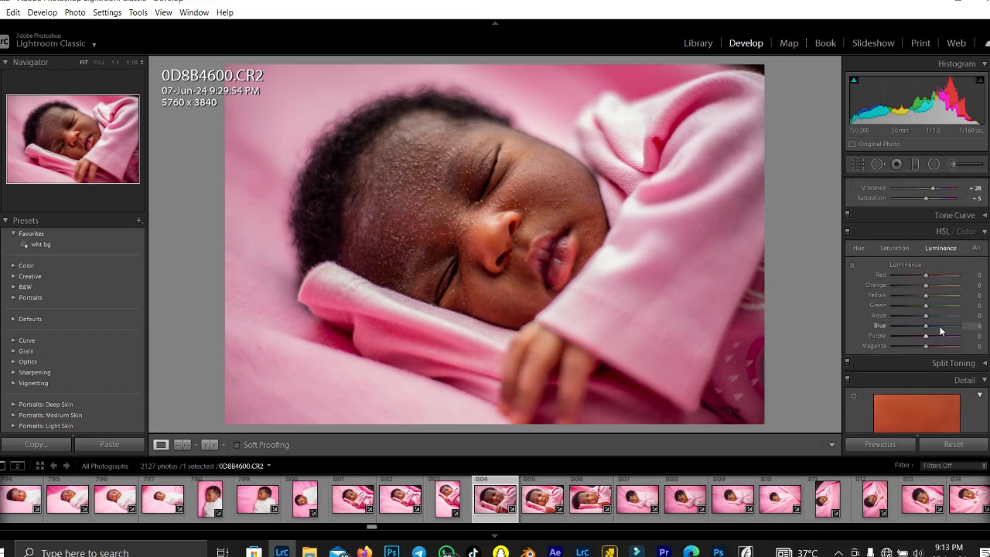
pyautogui.click(966, 232)
pyautogui.click(945, 232)
pyautogui.click(895, 246)
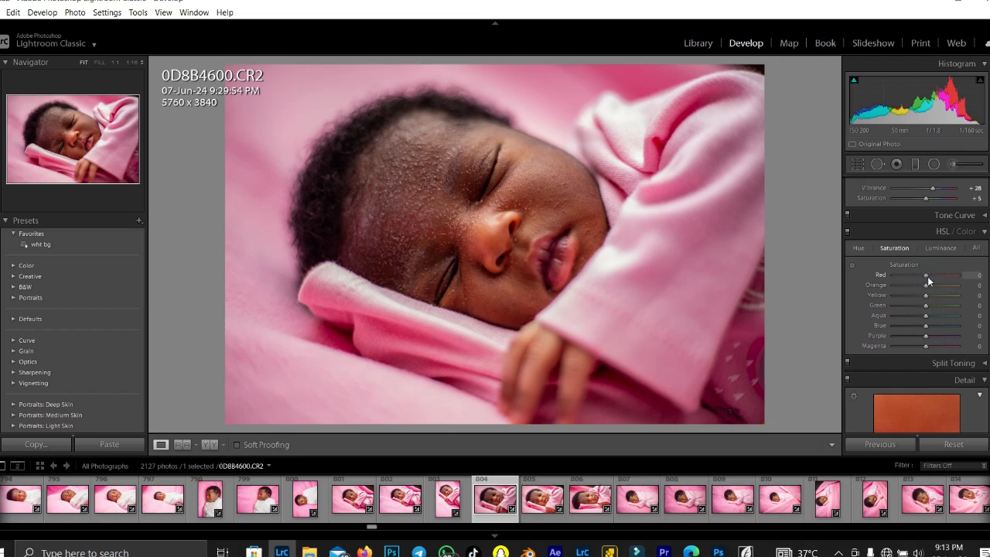
pyautogui.moveTo(935, 277); pyautogui.dragTo(888, 281)
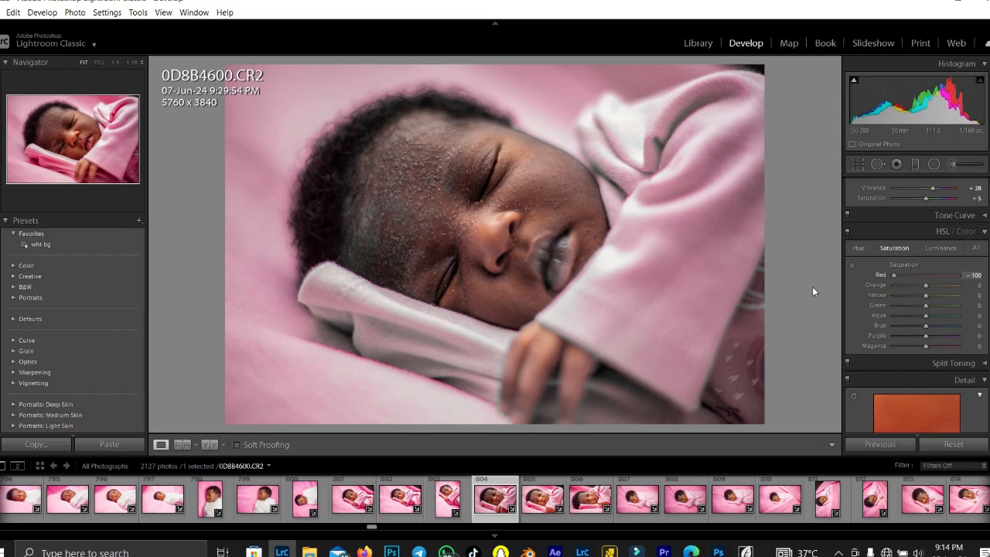
pyautogui.moveTo(813, 287); pyautogui.dragTo(930, 291)
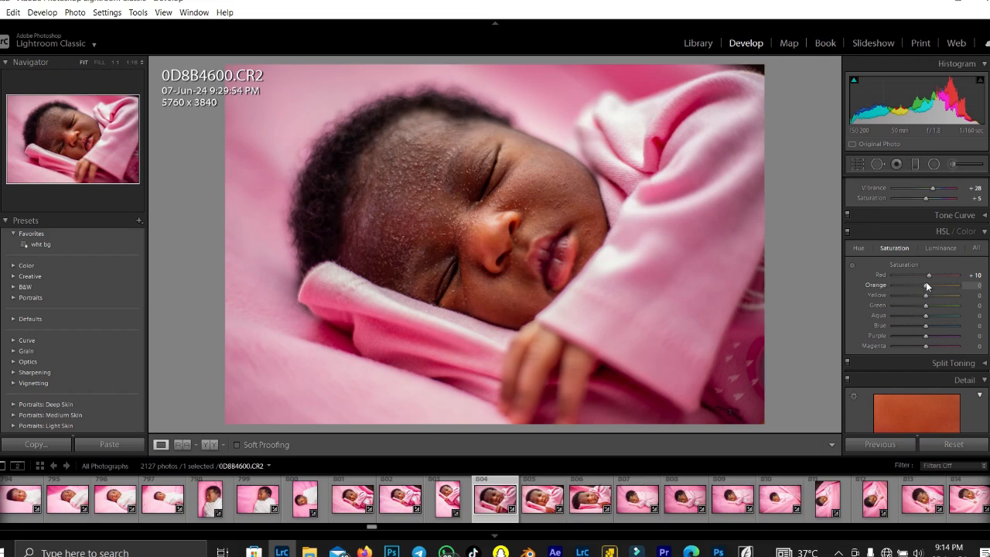
# - Set the HSL saturation of Orange to +30 and of Yellow to -2
pyautogui.moveTo(927, 284); pyautogui.dragTo(948, 286)
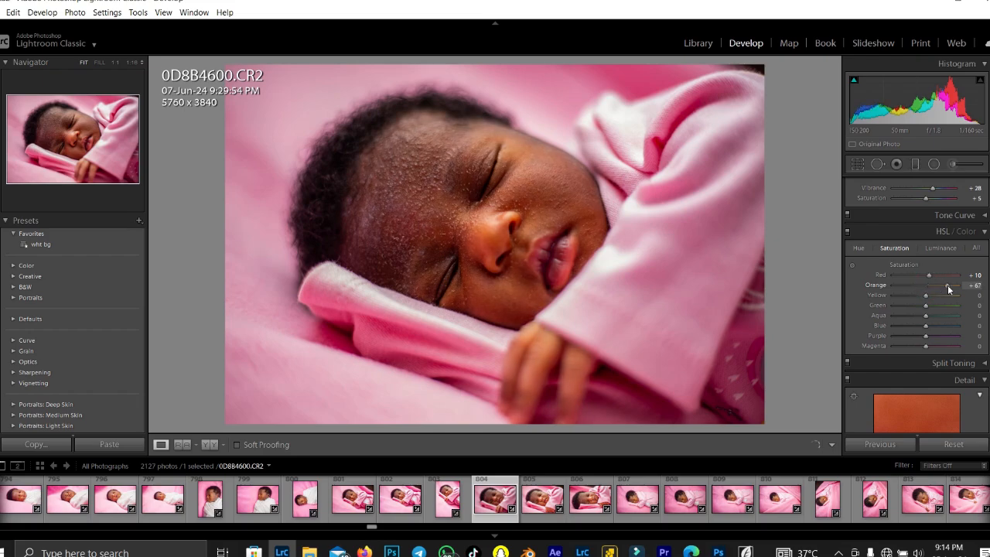
pyautogui.click(948, 285)
pyautogui.moveTo(948, 285); pyautogui.dragTo(937, 285)
pyautogui.moveTo(926, 296)
pyautogui.mouseDown()
pyautogui.moveTo(893, 296)
pyautogui.moveTo(925, 298)
pyautogui.mouseUp()
# - Set the HSL saturation of Purple to +13 and of Magenta to +30
pyautogui.click(919, 345)
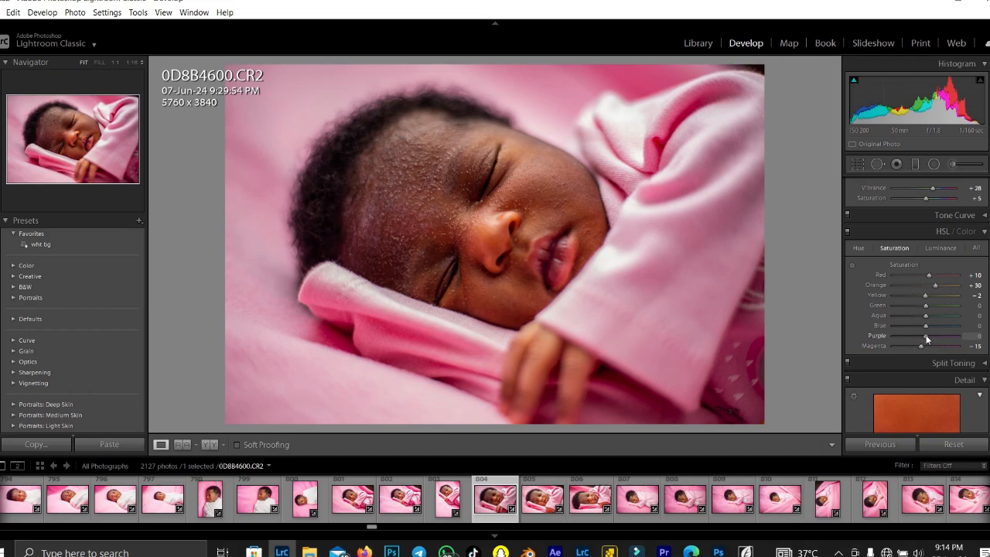
pyautogui.moveTo(928, 335); pyautogui.dragTo(916, 338)
pyautogui.moveTo(928, 351); pyautogui.dragTo(936, 352)
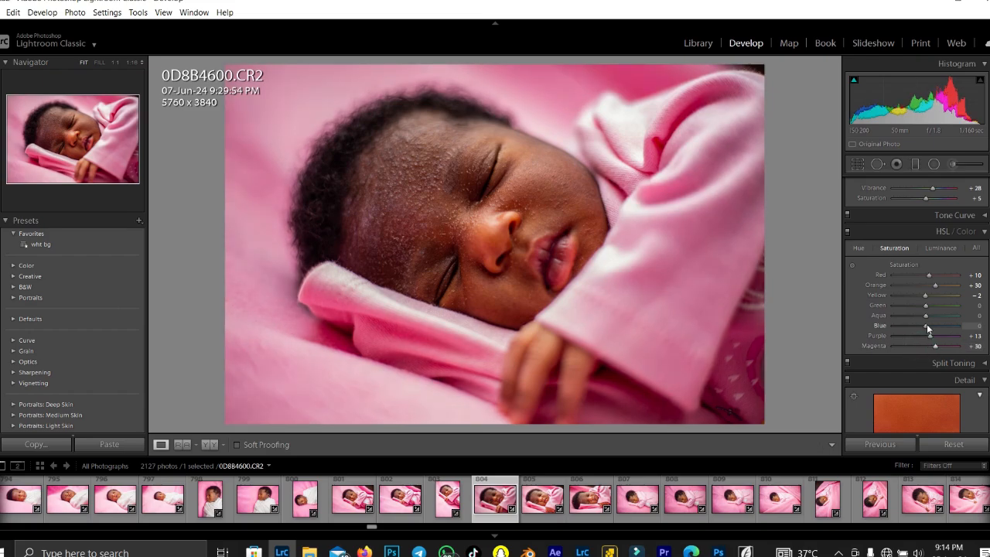
# - Apply a small amount of Luminance noise reduction to the photo and return to the HSL Saturation adjustments
pyautogui.scroll(-5, 927, 324)
pyautogui.scroll(-1, 927, 330)
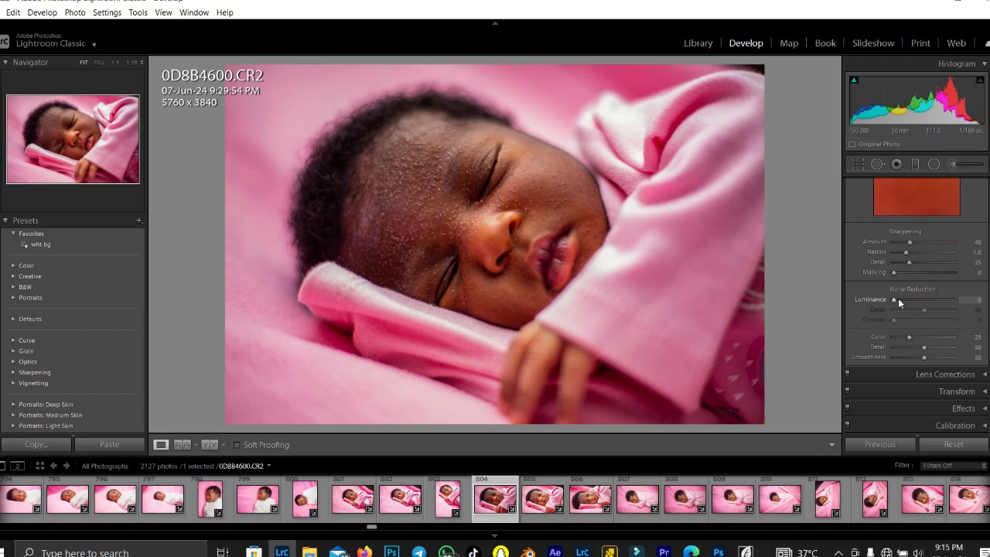
pyautogui.moveTo(899, 301); pyautogui.dragTo(907, 300)
pyautogui.scroll(8, 859, 273)
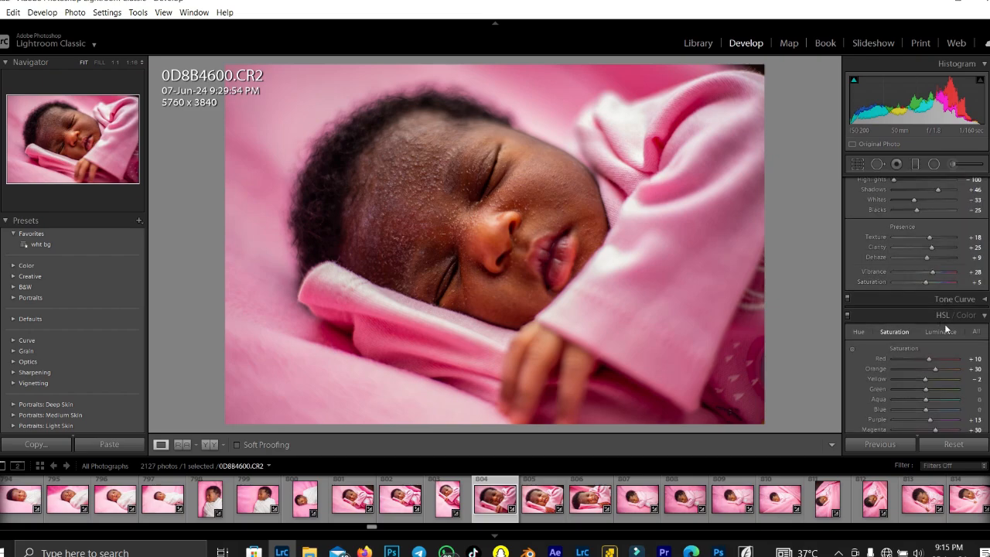
pyautogui.scroll(-2, 940, 338)
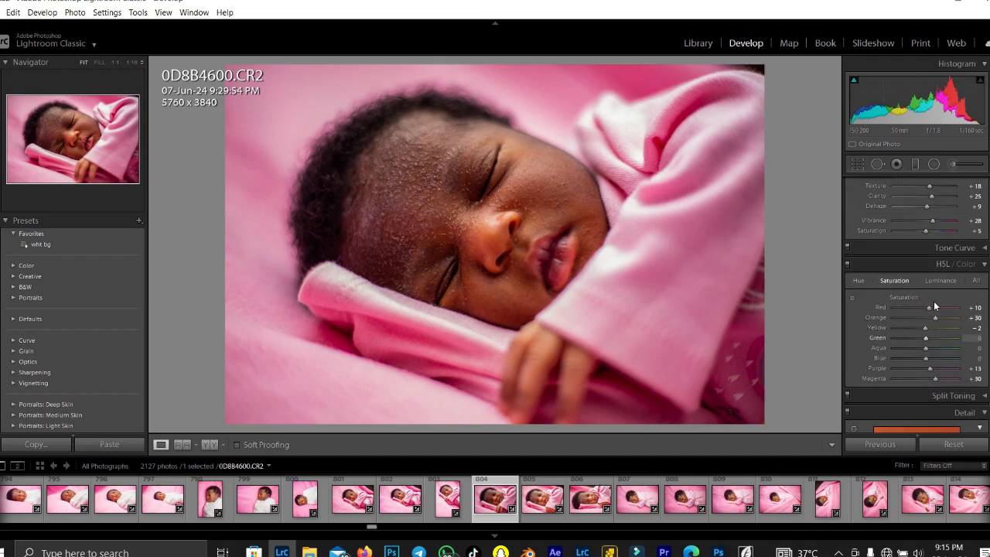
# - Set the HSL luminance of Orange to +2
pyautogui.click(934, 282)
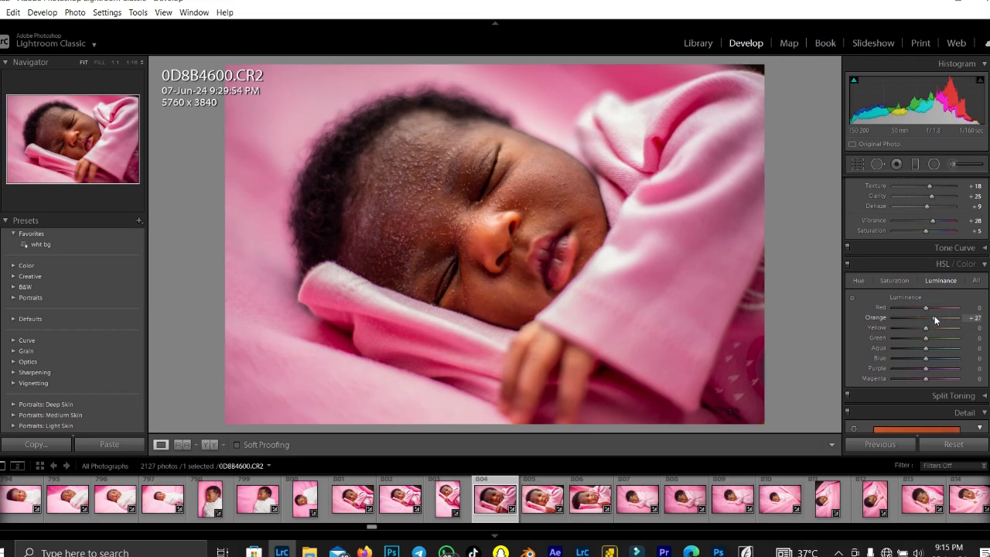
pyautogui.moveTo(967, 315); pyautogui.dragTo(928, 322)
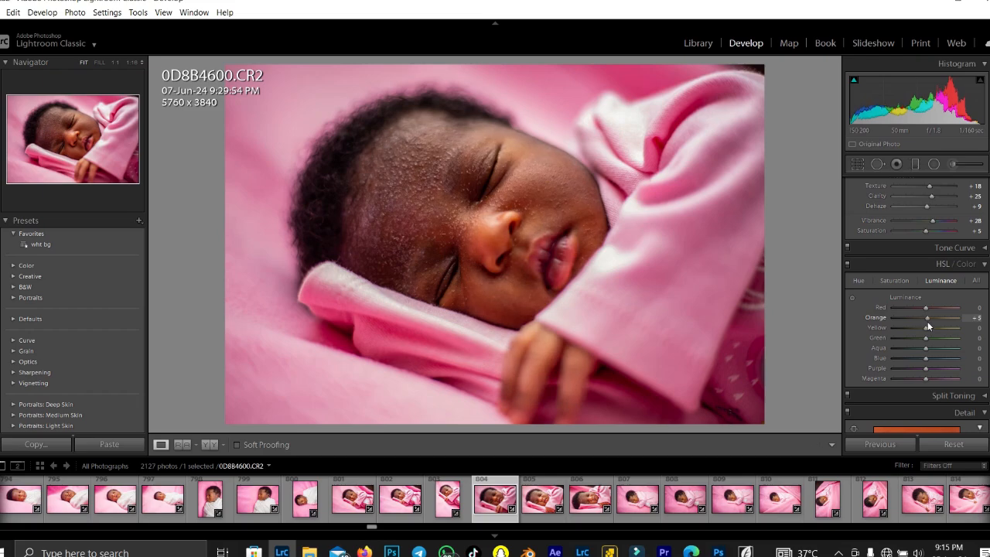
pyautogui.moveTo(928, 325); pyautogui.dragTo(927, 327)
# - Adjust HSL luminance directly on the photo, setting Red to -12, Orange to +8, Yellow to +6 and Magenta to -38
pyautogui.click(854, 298)
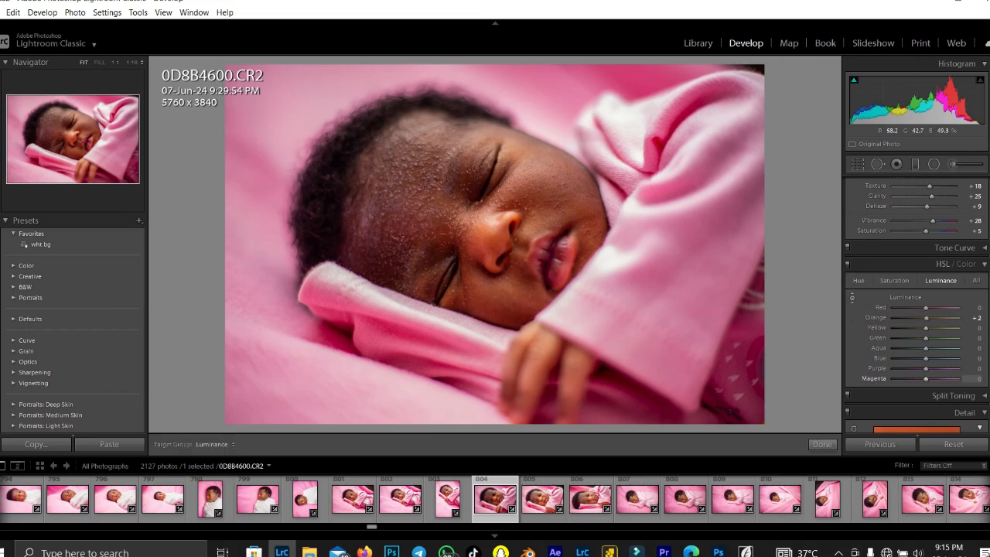
pyautogui.moveTo(291, 307); pyautogui.dragTo(291, 313)
pyautogui.moveTo(732, 173); pyautogui.dragTo(732, 196)
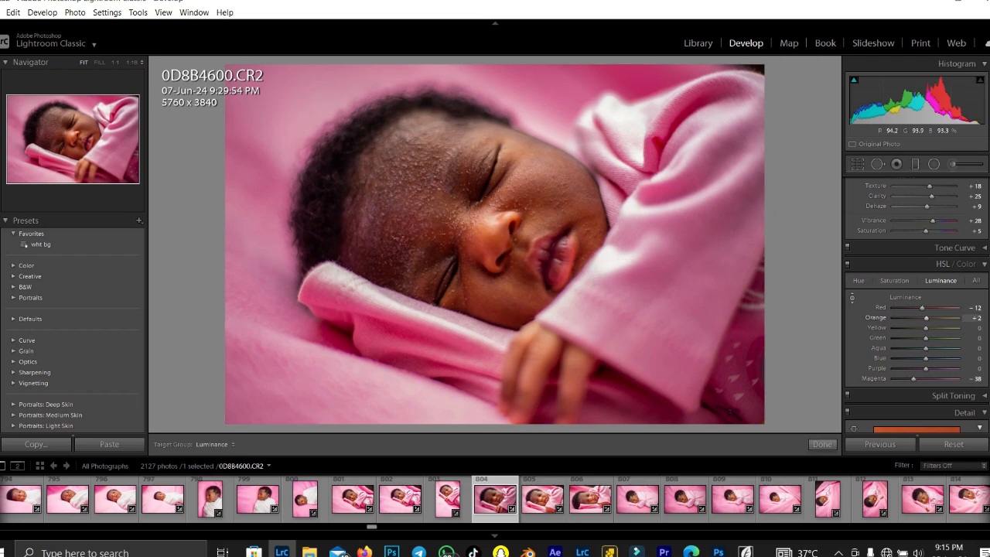
pyautogui.moveTo(618, 268); pyautogui.dragTo(617, 260)
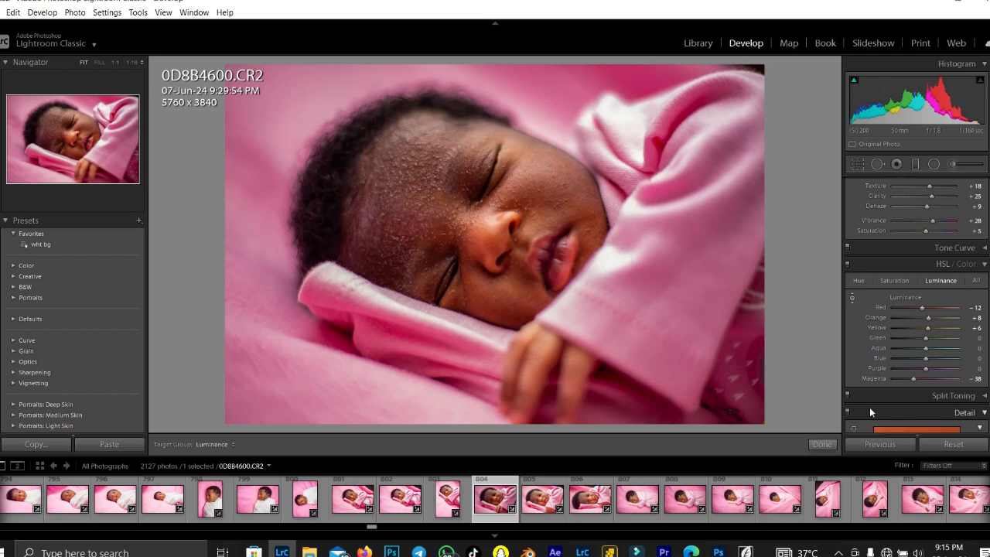
# - Set the HSL hue of Orange to -8
pyautogui.click(860, 281)
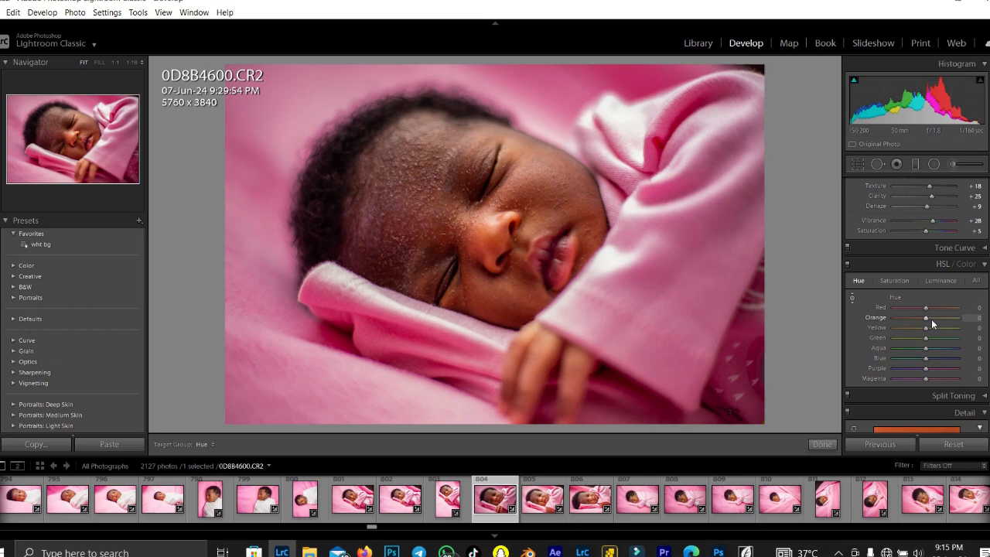
pyautogui.moveTo(925, 318)
pyautogui.mouseDown()
pyautogui.moveTo(950, 312)
pyautogui.moveTo(863, 326)
pyautogui.moveTo(925, 325)
pyautogui.mouseUp()
pyautogui.moveTo(917, 322); pyautogui.dragTo(916, 323)
pyautogui.moveTo(920, 320); pyautogui.dragTo(924, 321)
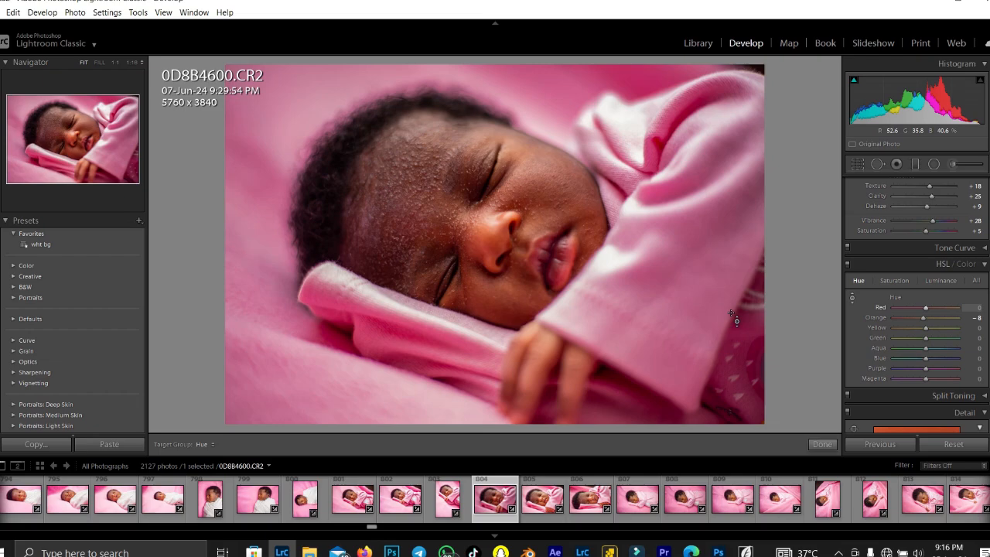
# - Set the overall Saturation of the photo to +11
pyautogui.scroll(3, 909, 263)
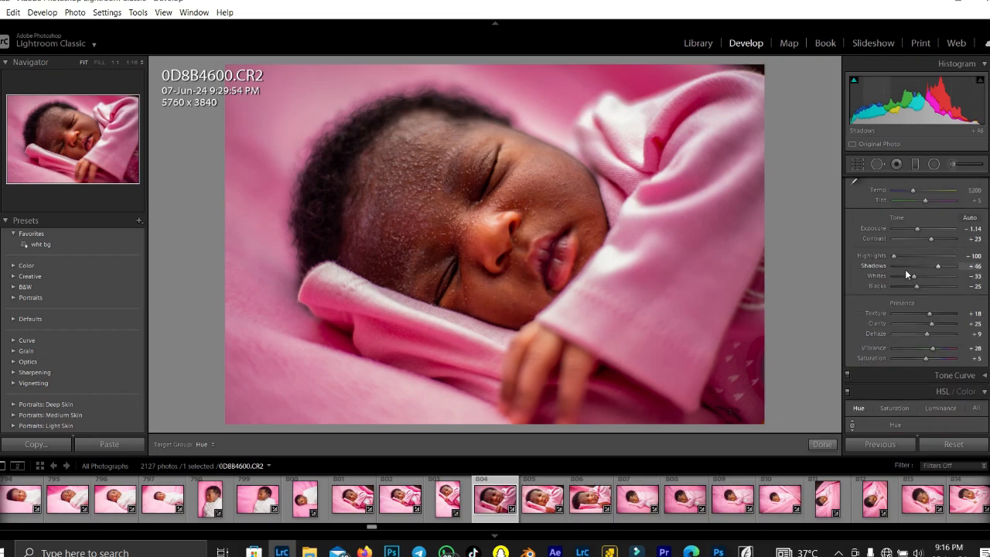
pyautogui.click(925, 359)
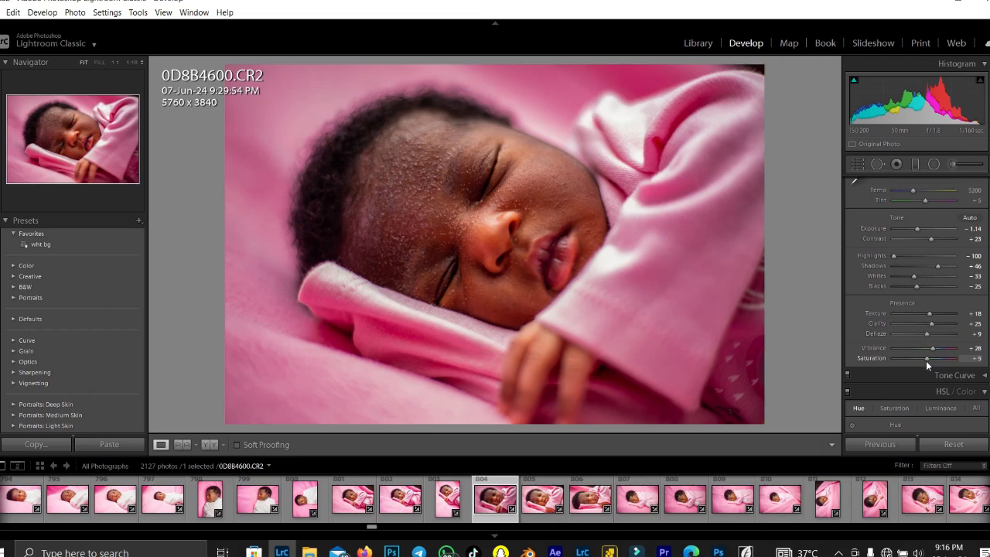
pyautogui.moveTo(926, 360); pyautogui.dragTo(928, 360)
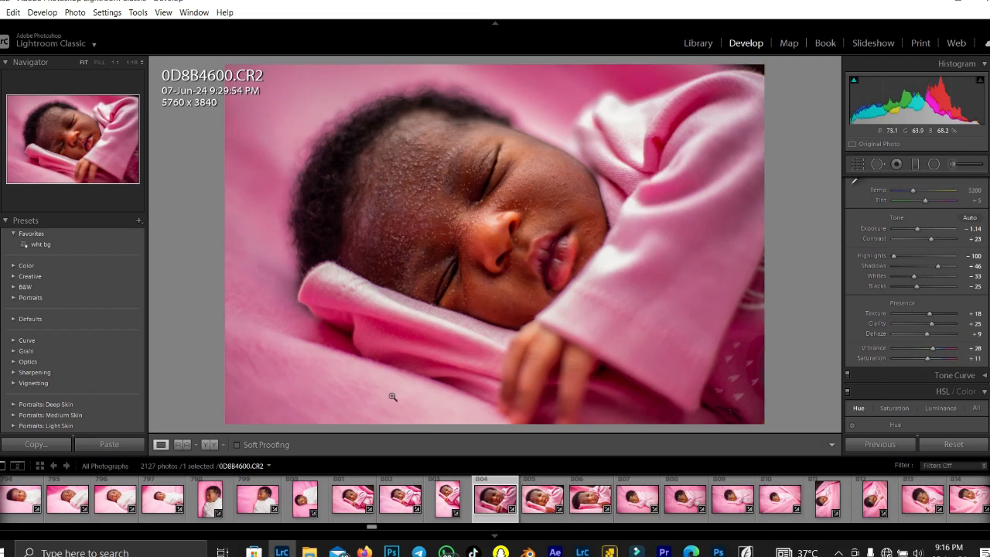
# - Compare the photo before and after side by side, checking the edited version in the Library as well
pyautogui.click(223, 446)
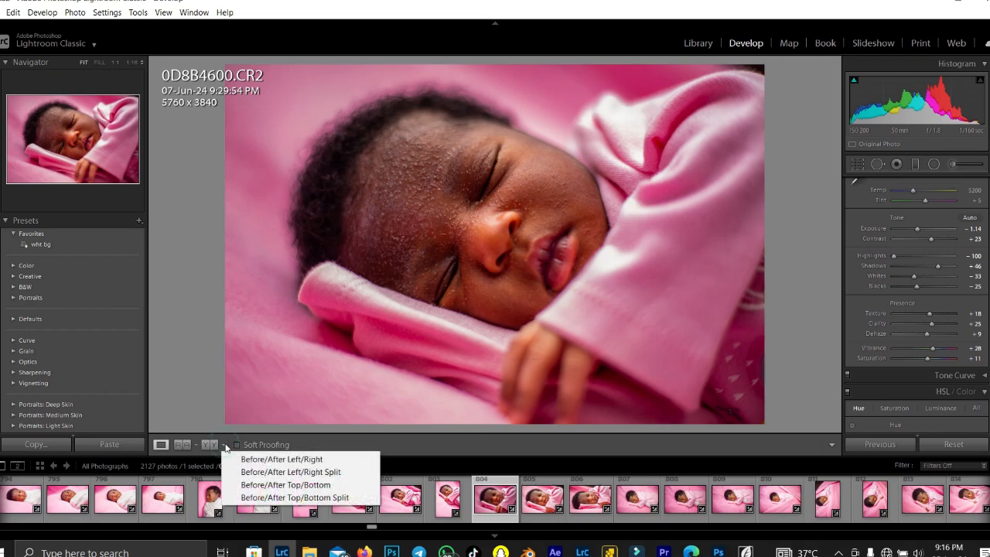
pyautogui.click(245, 460)
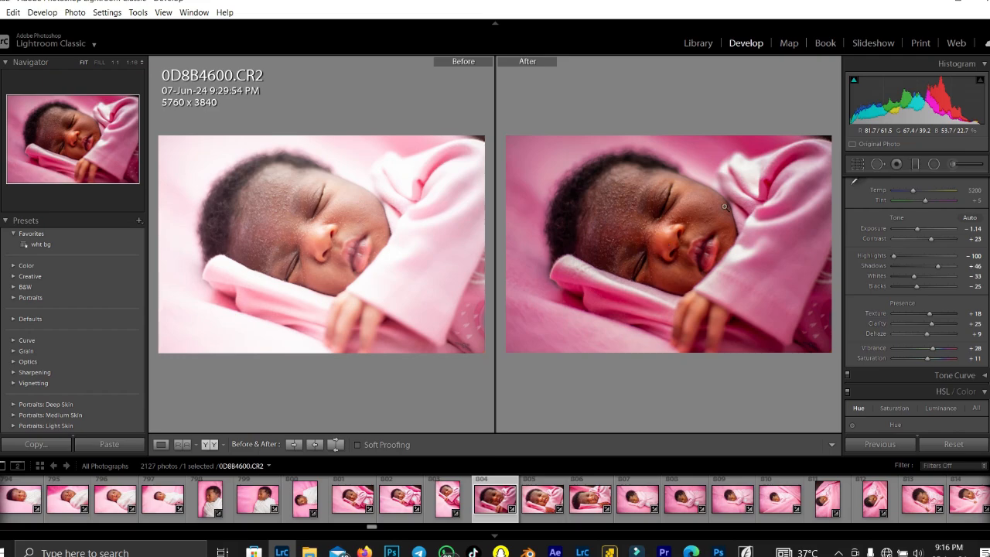
pyautogui.click(696, 44)
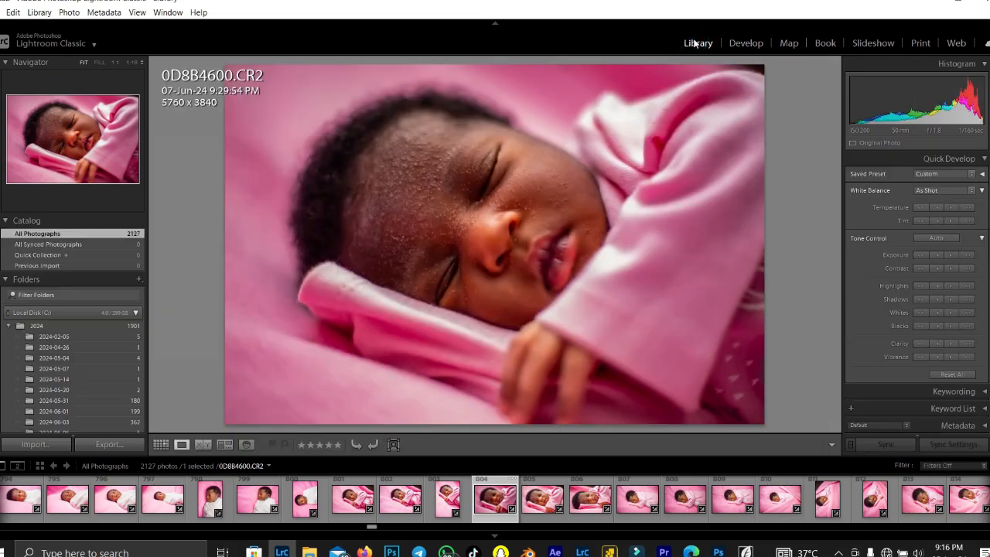
pyautogui.click(741, 45)
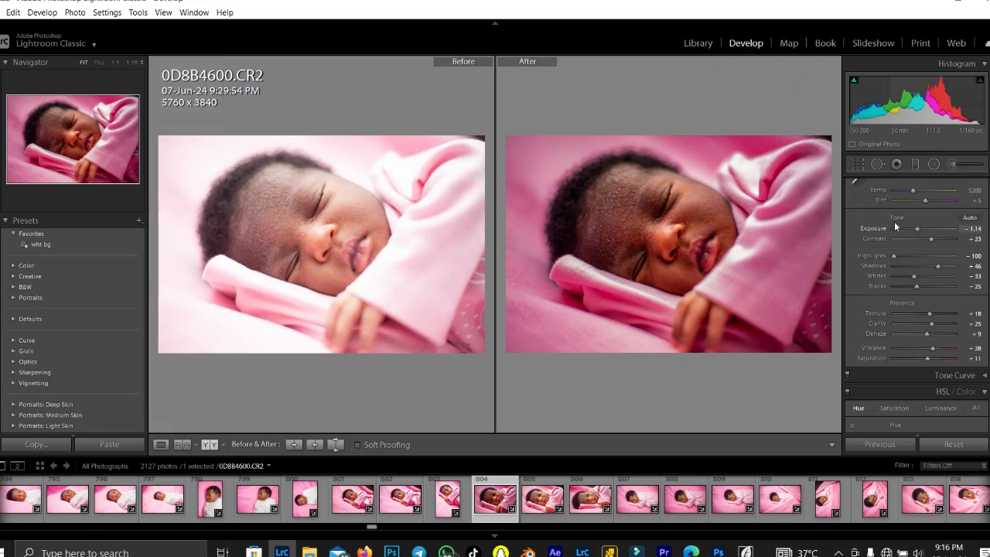
pyautogui.click(722, 246)
pyautogui.click(720, 243)
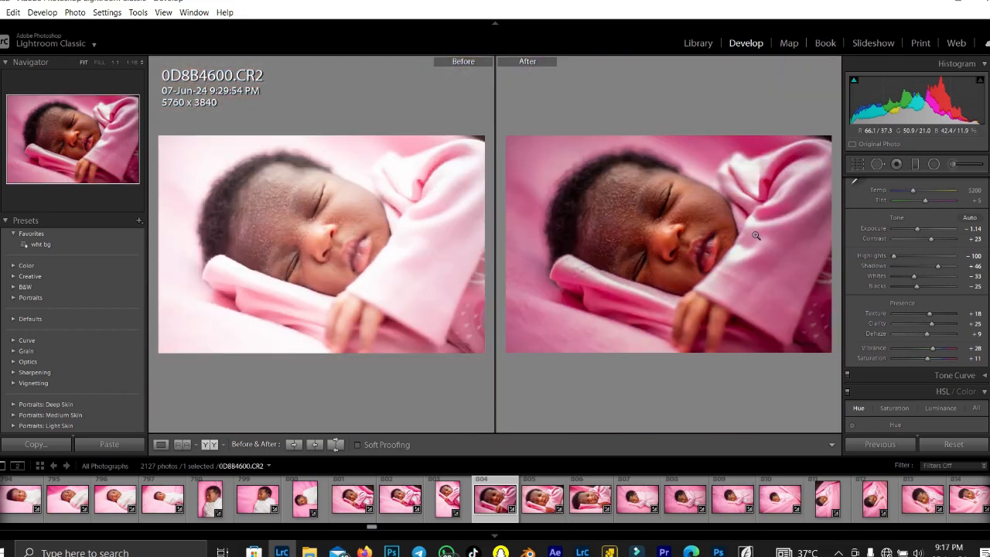
# - Add a radial filter centred on the baby's face so that the surroundings outside the circle are masked
pyautogui.click(932, 162)
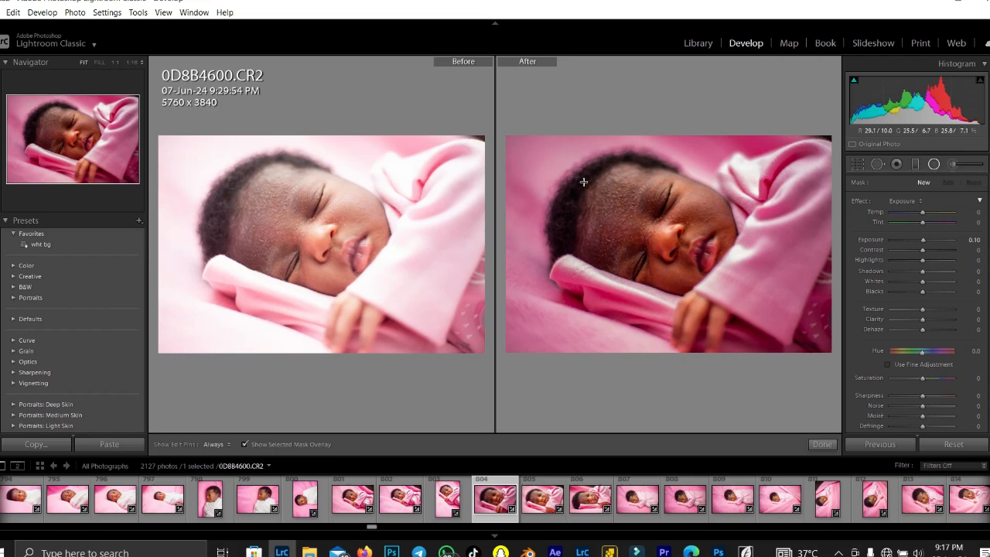
pyautogui.moveTo(579, 173); pyautogui.dragTo(659, 244)
pyautogui.moveTo(611, 194); pyautogui.dragTo(653, 223)
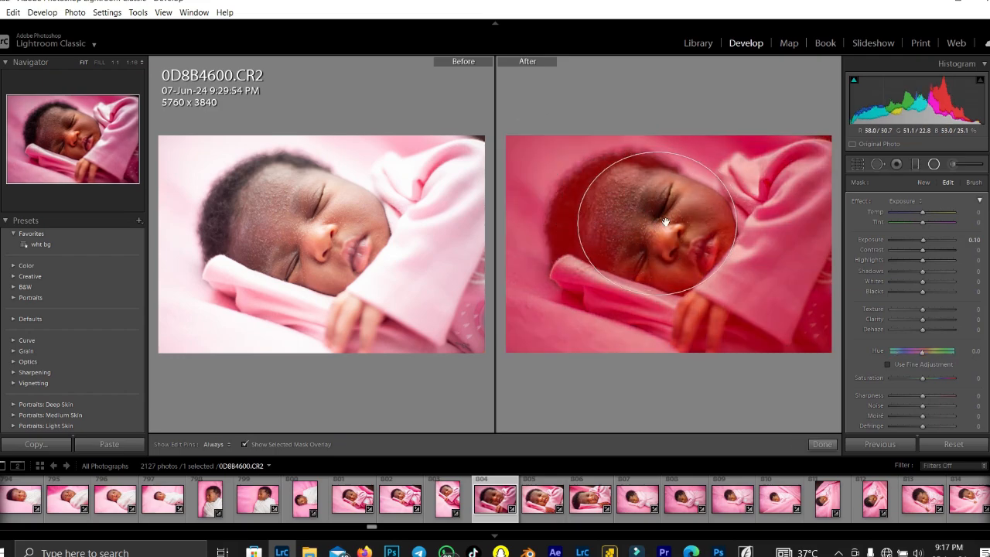
# - Try an exposure of about -1.06 on the radial filter, restore it to near zero and close the filter
pyautogui.click(915, 243)
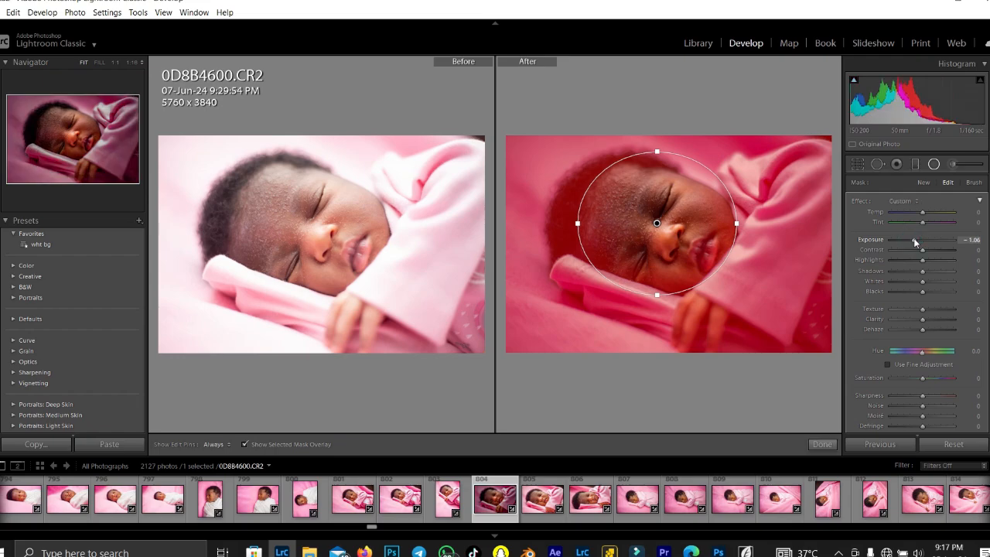
pyautogui.moveTo(915, 243); pyautogui.dragTo(923, 242)
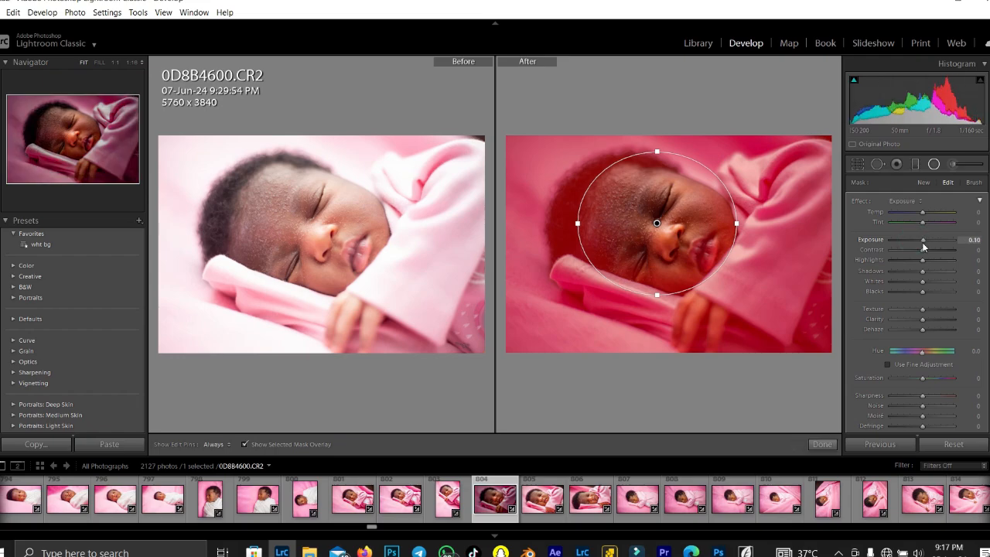
pyautogui.click(823, 444)
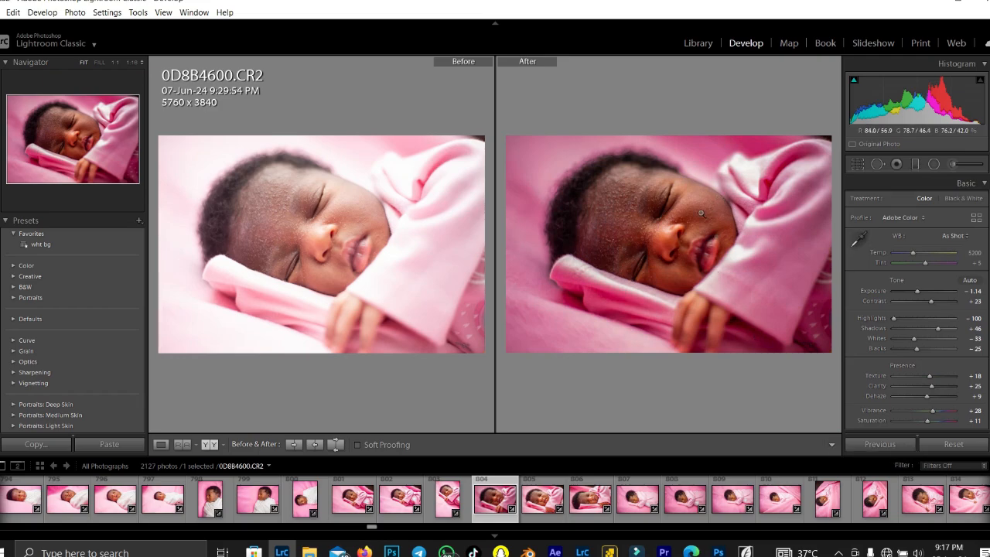
# - Reopen the radial filter around the face and set its Exposure to -0.99 to darken the surroundings
pyautogui.click(934, 165)
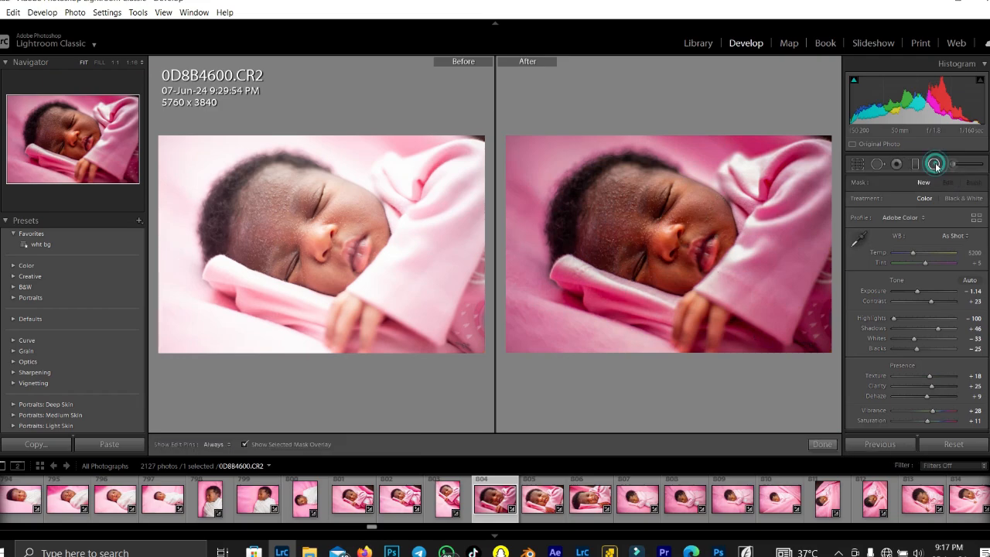
pyautogui.click(657, 224)
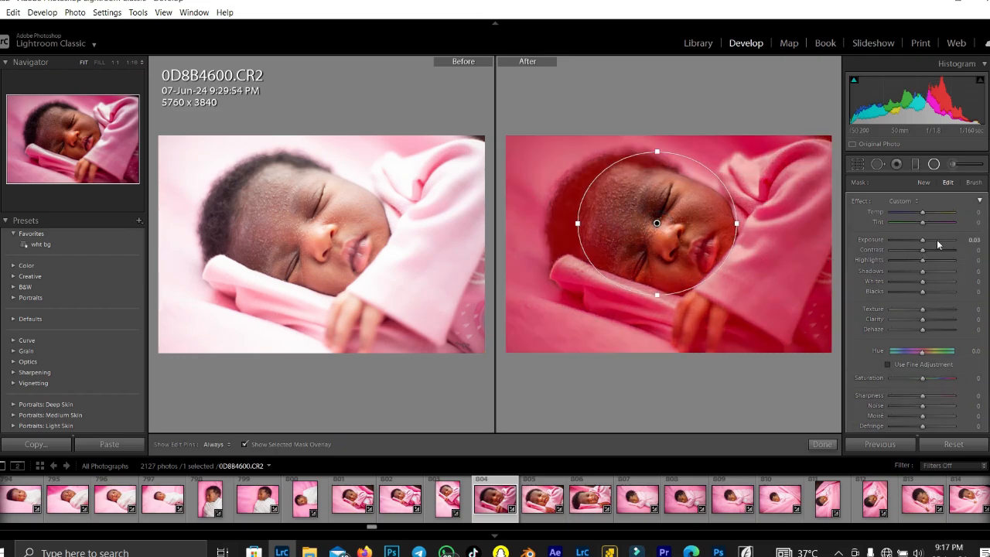
pyautogui.moveTo(922, 240); pyautogui.dragTo(913, 243)
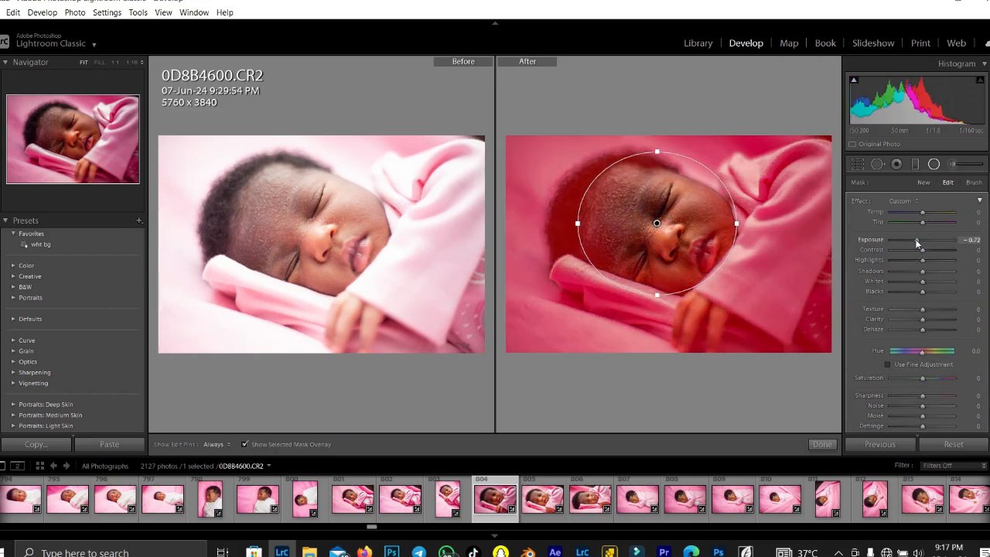
pyautogui.moveTo(913, 244); pyautogui.dragTo(914, 243)
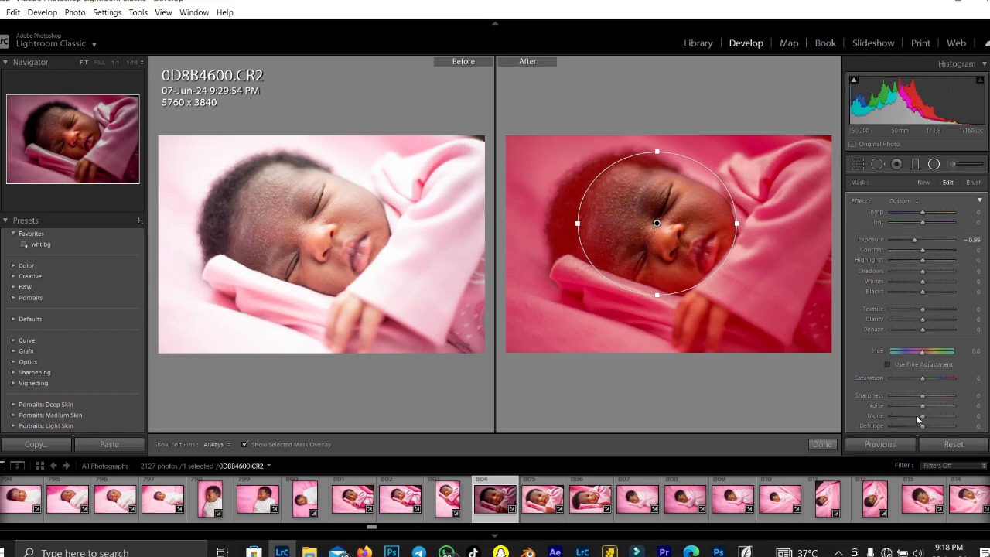
# - Try the photo's overall Saturation at -100 and bring it back up to -12
pyautogui.scroll(-10, 914, 399)
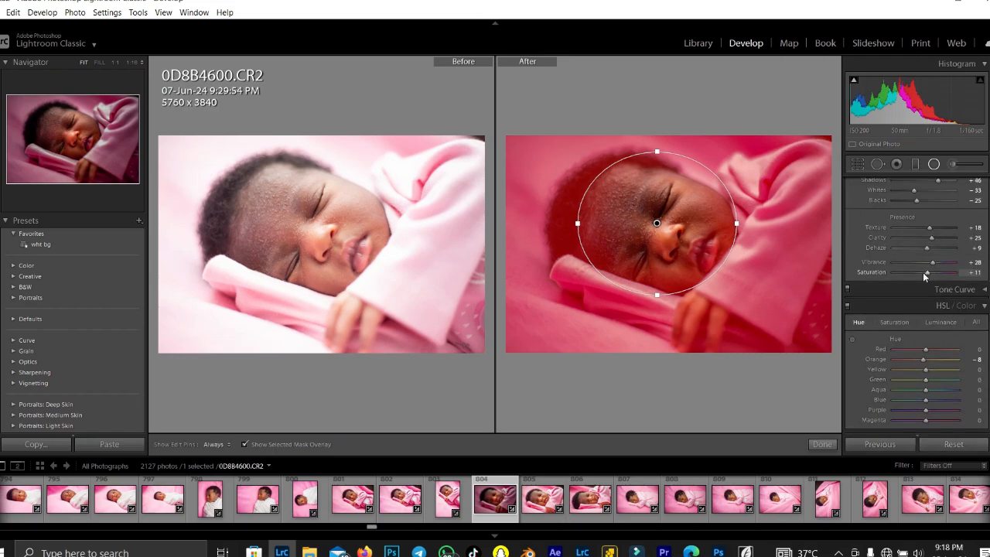
pyautogui.moveTo(924, 272); pyautogui.dragTo(873, 274)
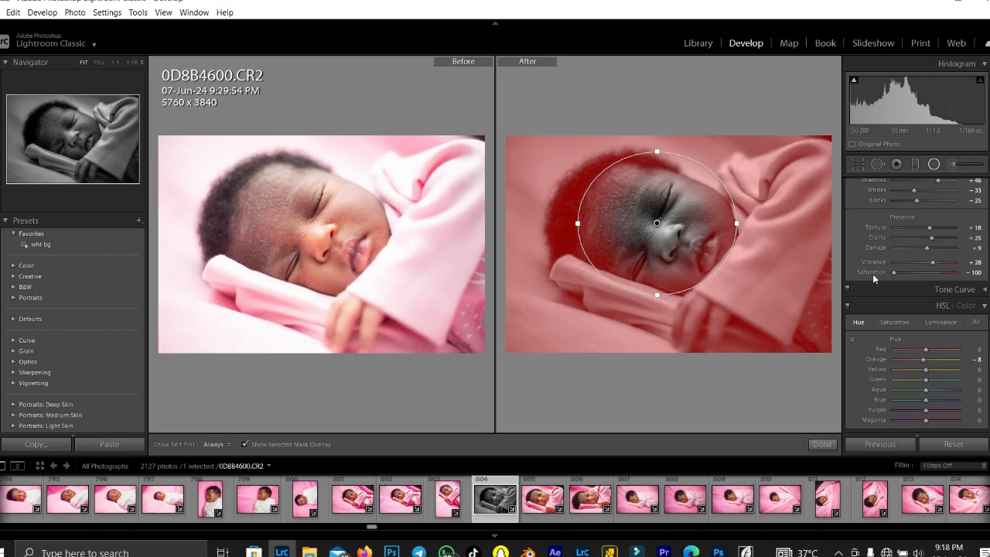
pyautogui.click(921, 272)
# - Try the radial filter's Saturation at values from -100 to 8, reset it and close the filter
pyautogui.scroll(6, 928, 265)
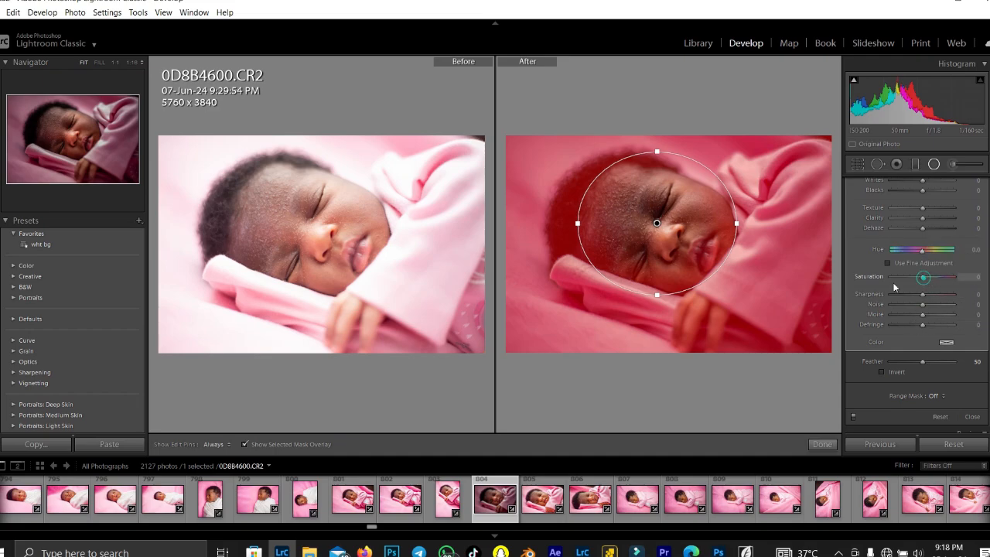
pyautogui.moveTo(923, 278); pyautogui.dragTo(875, 282)
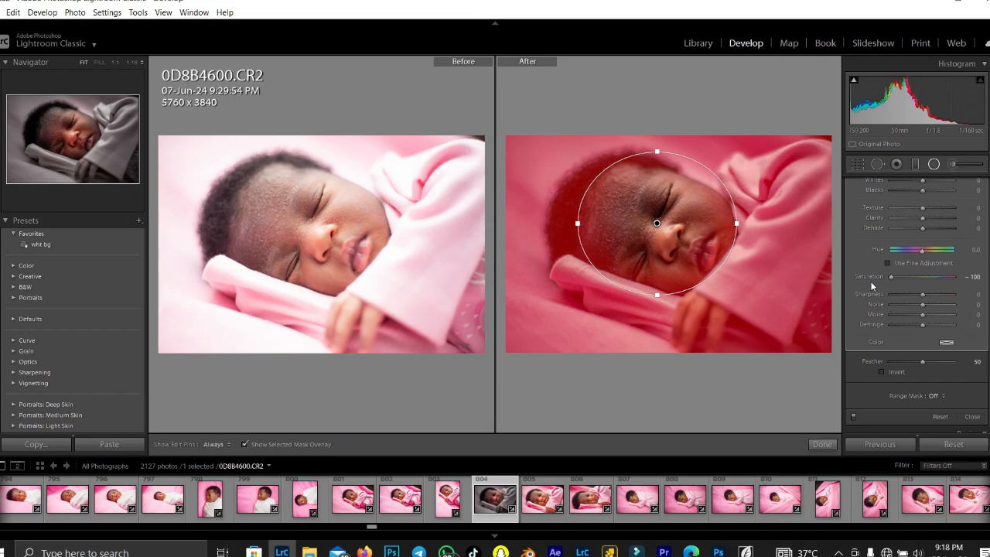
pyautogui.click(917, 279)
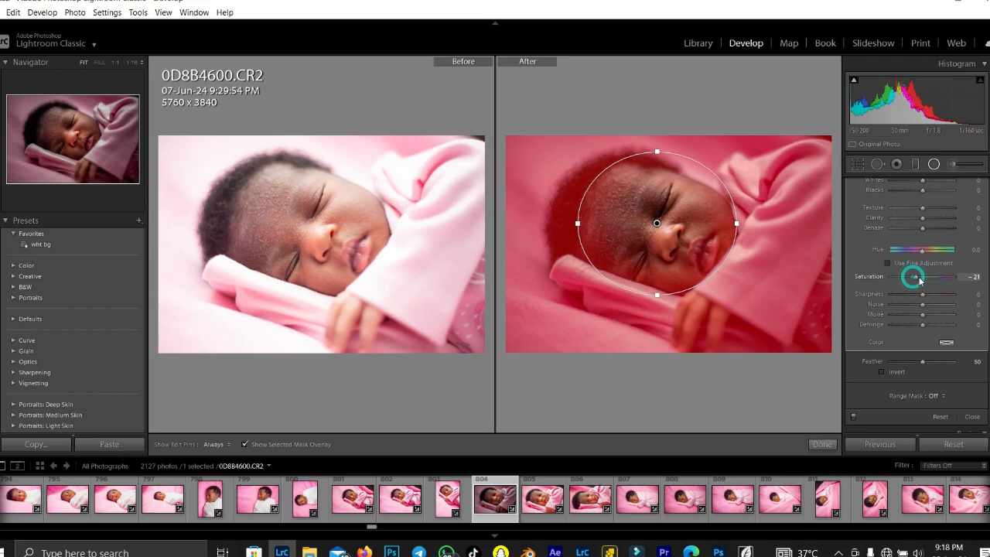
pyautogui.moveTo(916, 281); pyautogui.dragTo(922, 276)
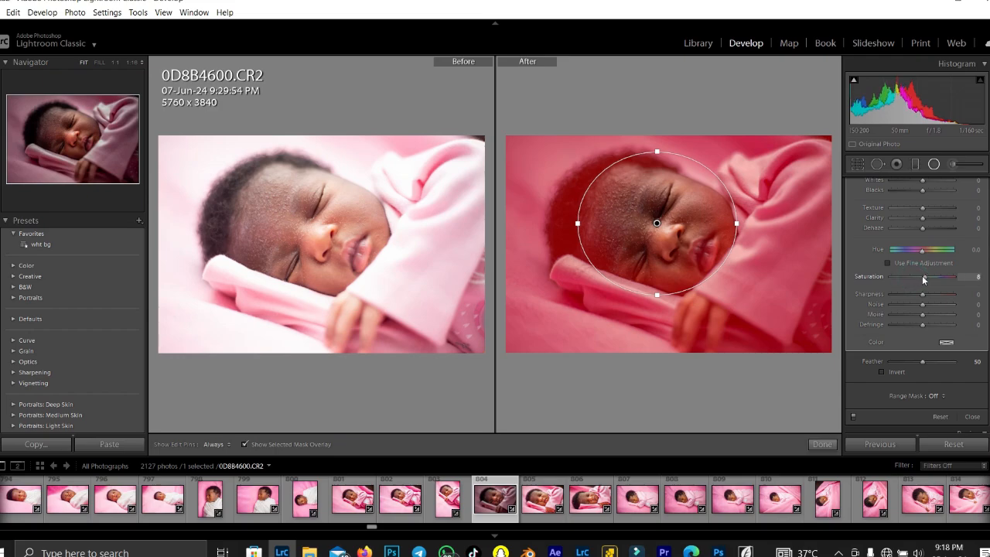
pyautogui.doubleClick(919, 277)
pyautogui.click(825, 445)
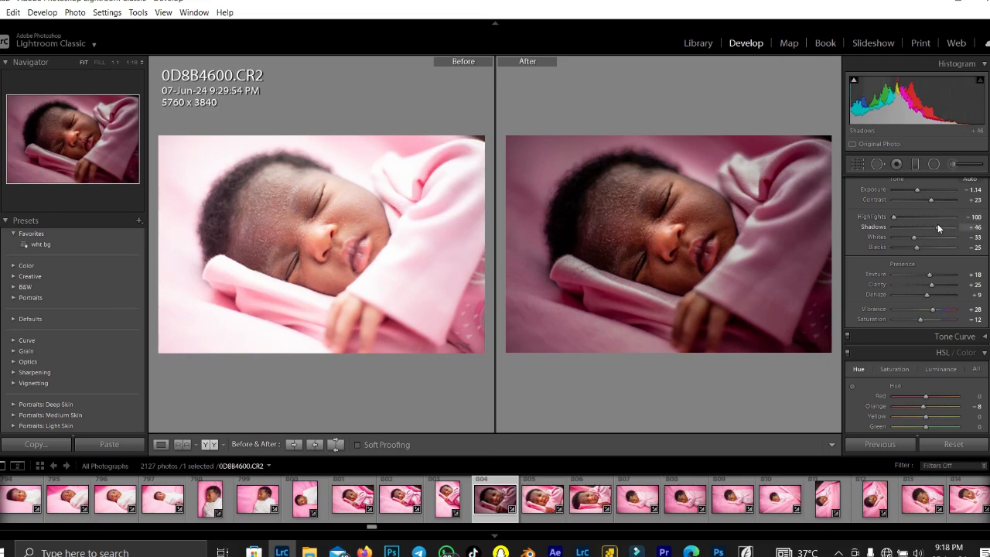
# - Set the overall Shadows to +79, Vibrance to 0 and Saturation to +9
pyautogui.moveTo(940, 228); pyautogui.dragTo(950, 231)
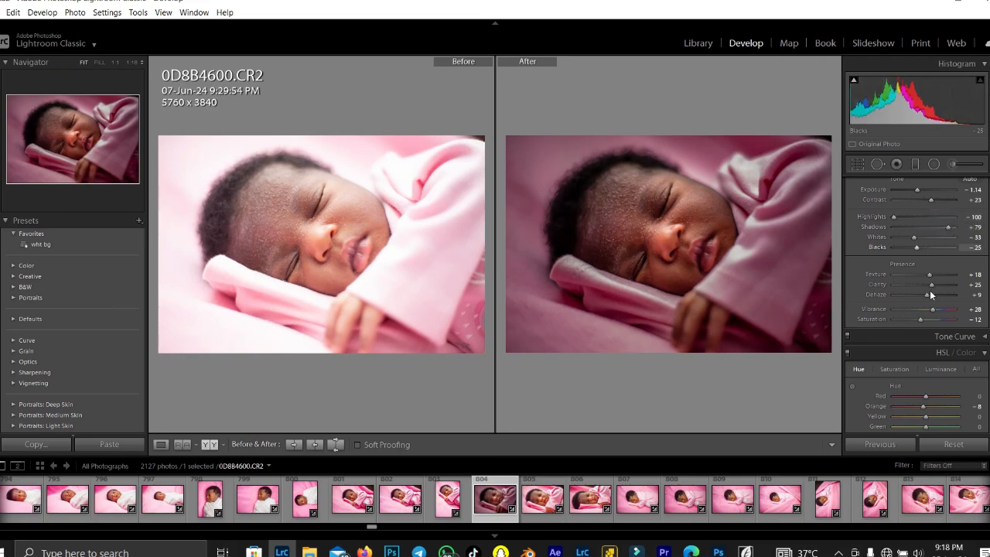
pyautogui.moveTo(938, 312); pyautogui.dragTo(941, 312)
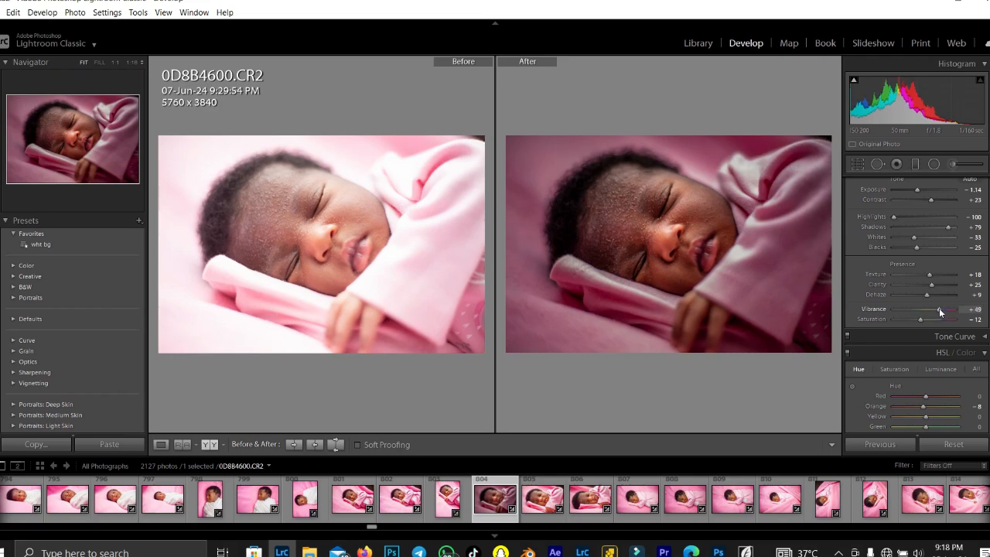
pyautogui.doubleClick(940, 310)
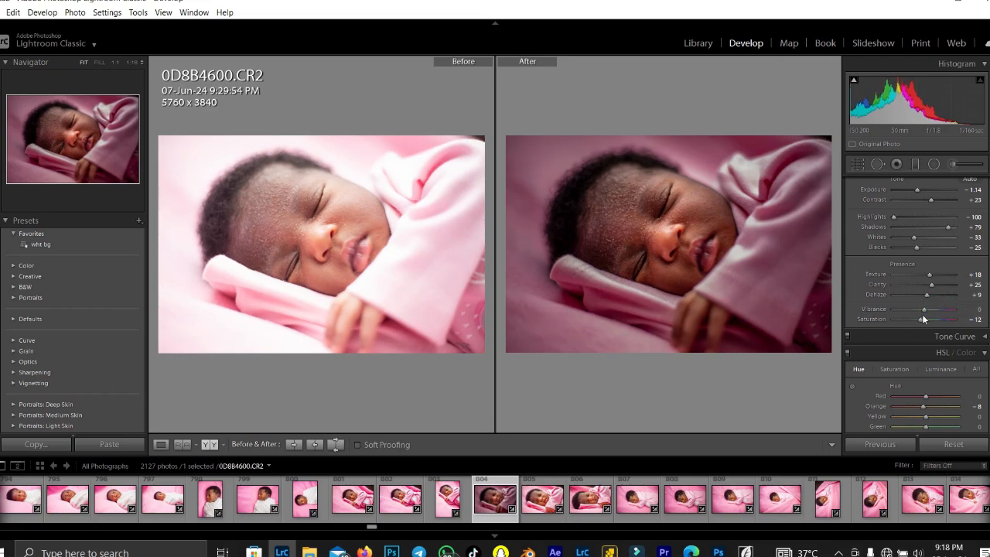
pyautogui.moveTo(920, 316); pyautogui.dragTo(927, 319)
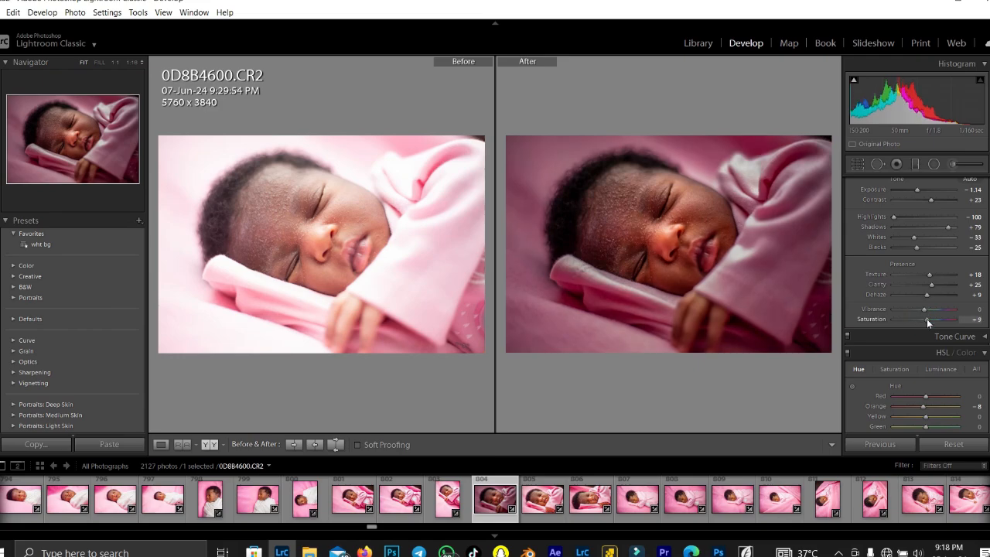